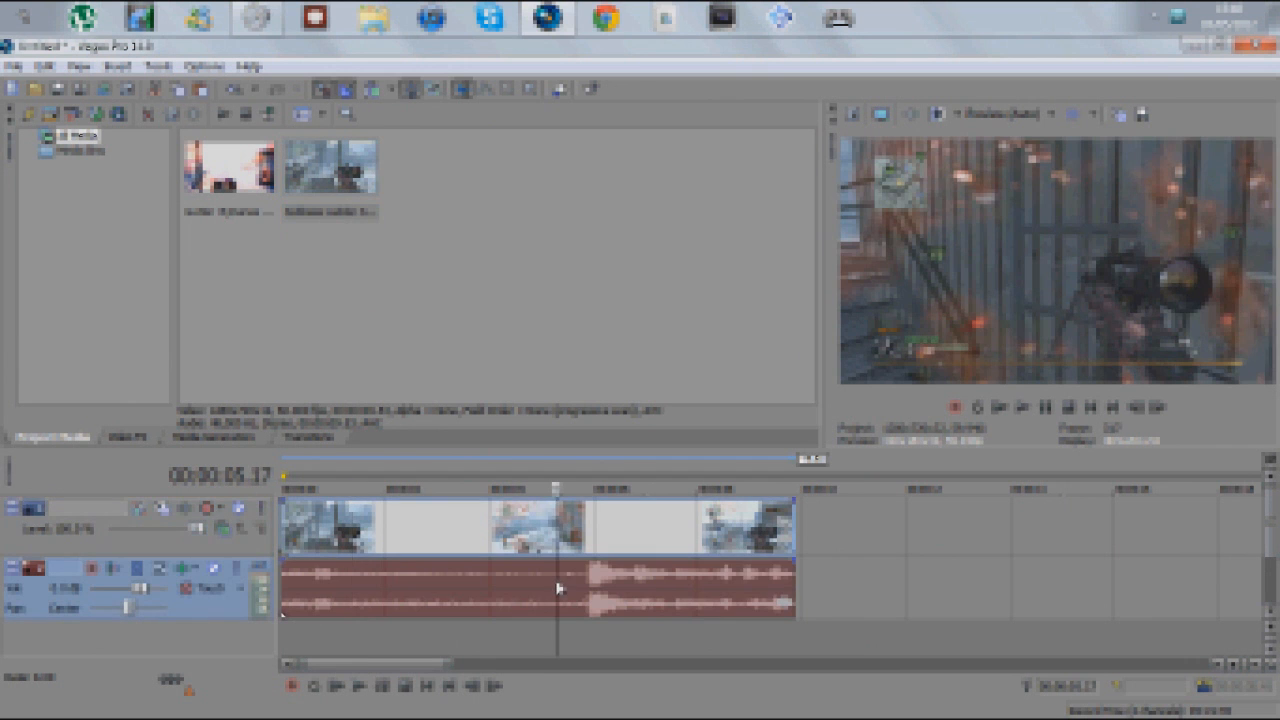
Split the gameplay clip at 00:00:06.00, just after the loud peak in its audio begins
{"action": "key", "text": "Right"}
{"action": "key", "text": "Right"}
{"action": "key", "text": "Right"}
{"action": "key", "text": "Right"}
{"action": "key", "text": "Right"}
{"action": "key", "text": "Right"}
{"action": "key", "text": "Right"}
{"action": "key", "text": "Right"}
{"action": "key", "text": "Right"}
{"action": "key", "text": "Right"}
{"action": "key", "text": "Right"}
{"action": "key", "text": "Right"}
{"action": "key", "text": "Right"}
{"action": "key", "text": "Right"}
{"action": "key", "text": "Right"}
{"action": "key", "text": "Right"}
{"action": "key", "text": "Right"}
{"action": "key", "text": "Right"}
{"action": "key", "text": "Right"}
{"action": "key", "text": "Right"}
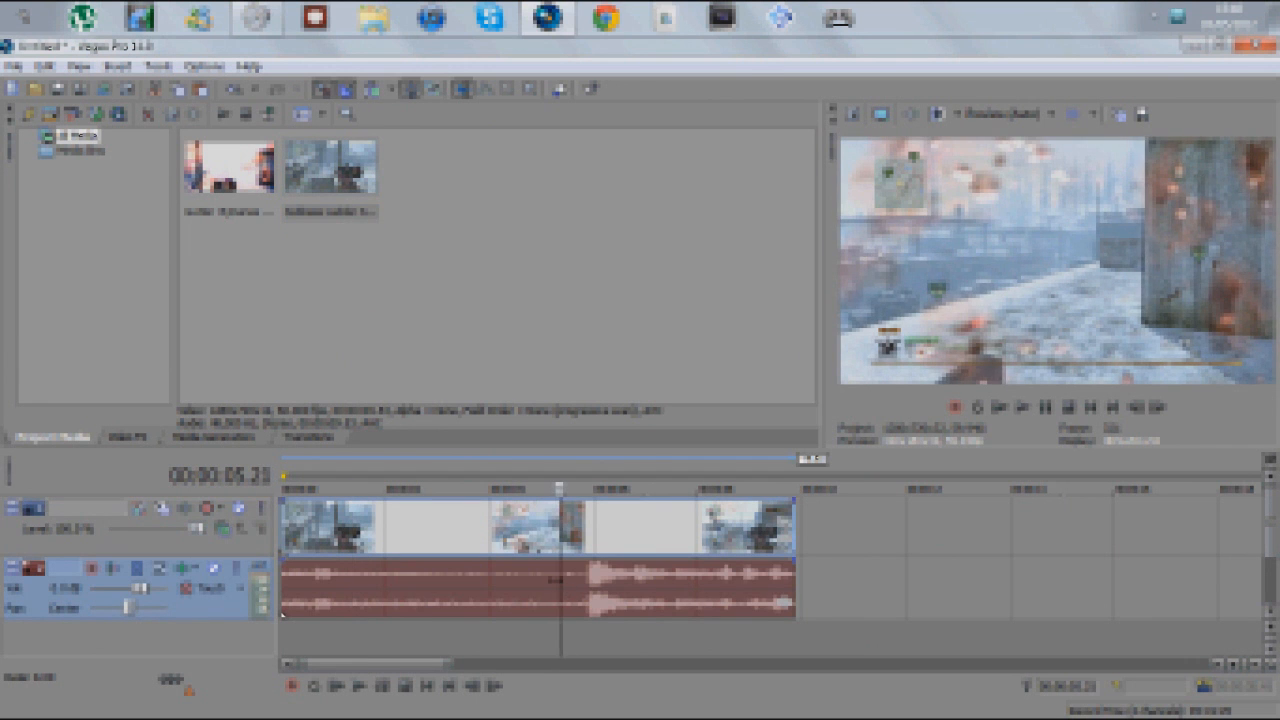
{"action": "key", "text": "Right"}
{"action": "key", "text": "Right"}
{"action": "key", "text": "Right"}
{"action": "key", "text": "Right"}
{"action": "key", "text": "Right"}
{"action": "key", "text": "Right"}
{"action": "key", "text": "Right"}
{"action": "key", "text": "Right"}
{"action": "key", "text": "Right"}
{"action": "key", "text": "Right"}
{"action": "key", "text": "Right"}
{"action": "key", "text": "Right"}
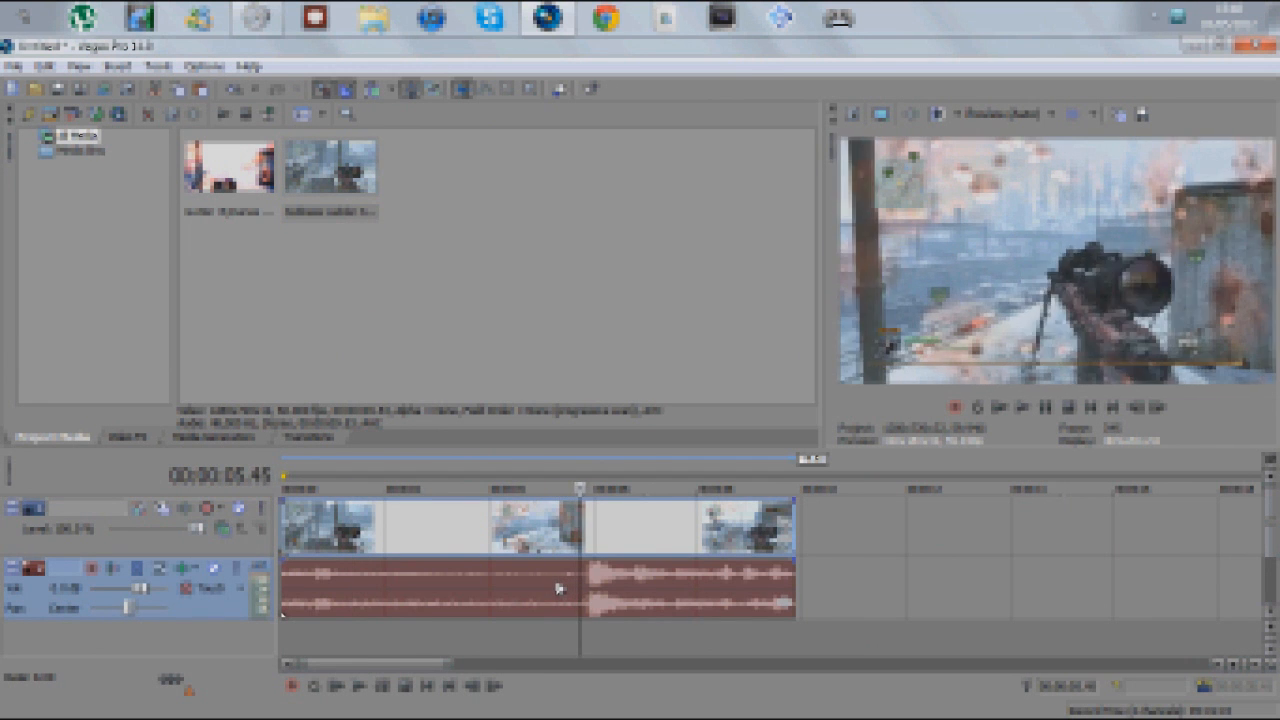
{"action": "key", "text": "Right"}
{"action": "key", "text": "Right"}
{"action": "key", "text": "Right"}
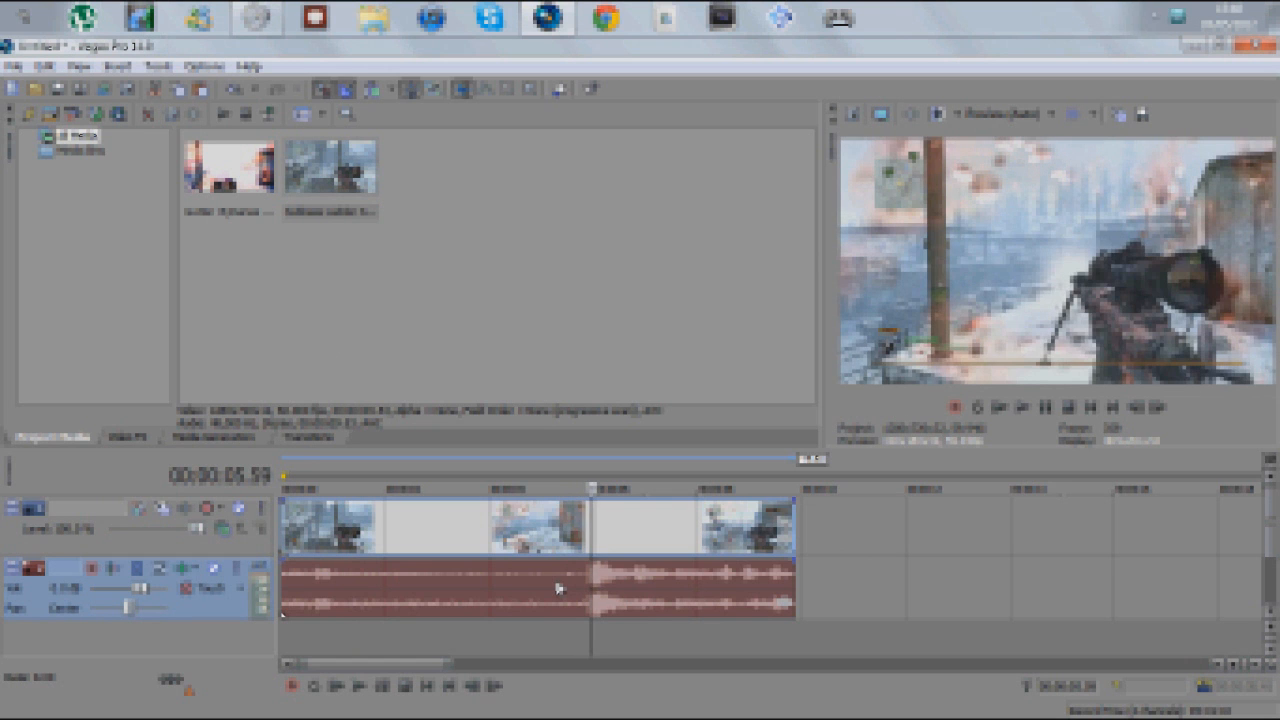
{"action": "key", "text": "Right"}
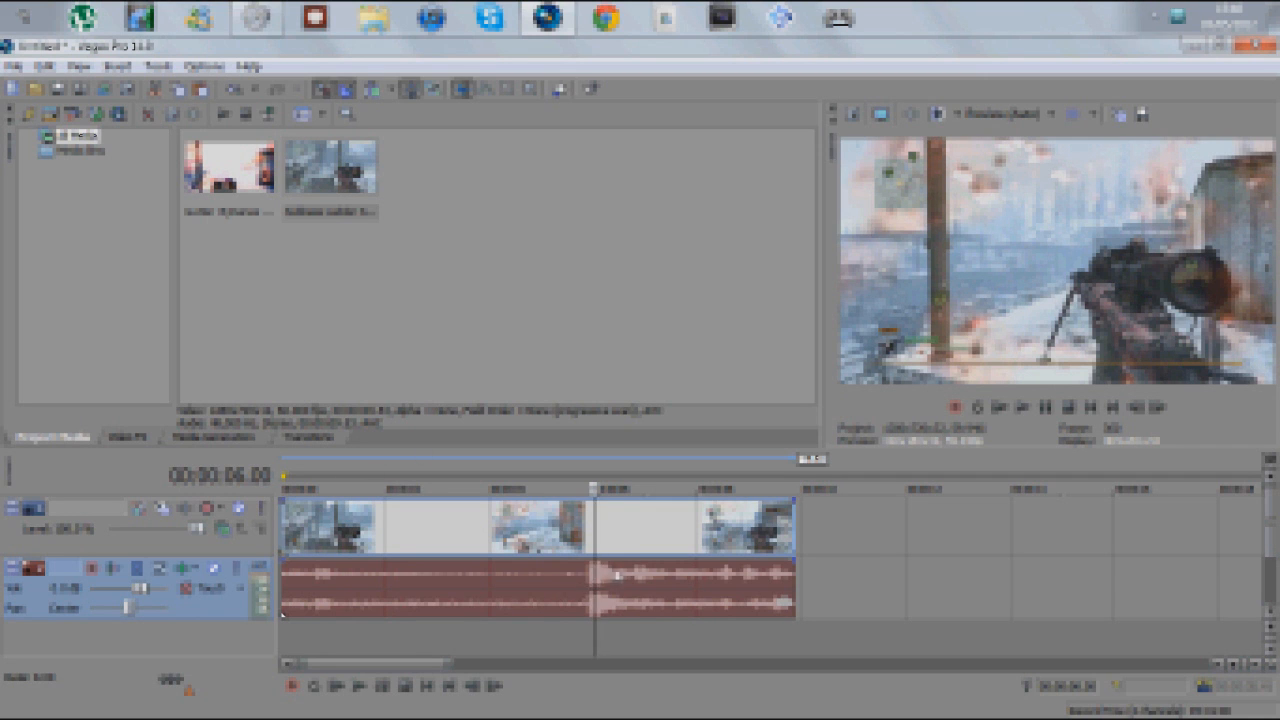
{"action": "key", "text": "Left"}
{"action": "key", "text": "Left"}
{"action": "key", "text": "Left"}
{"action": "key", "text": "Left"}
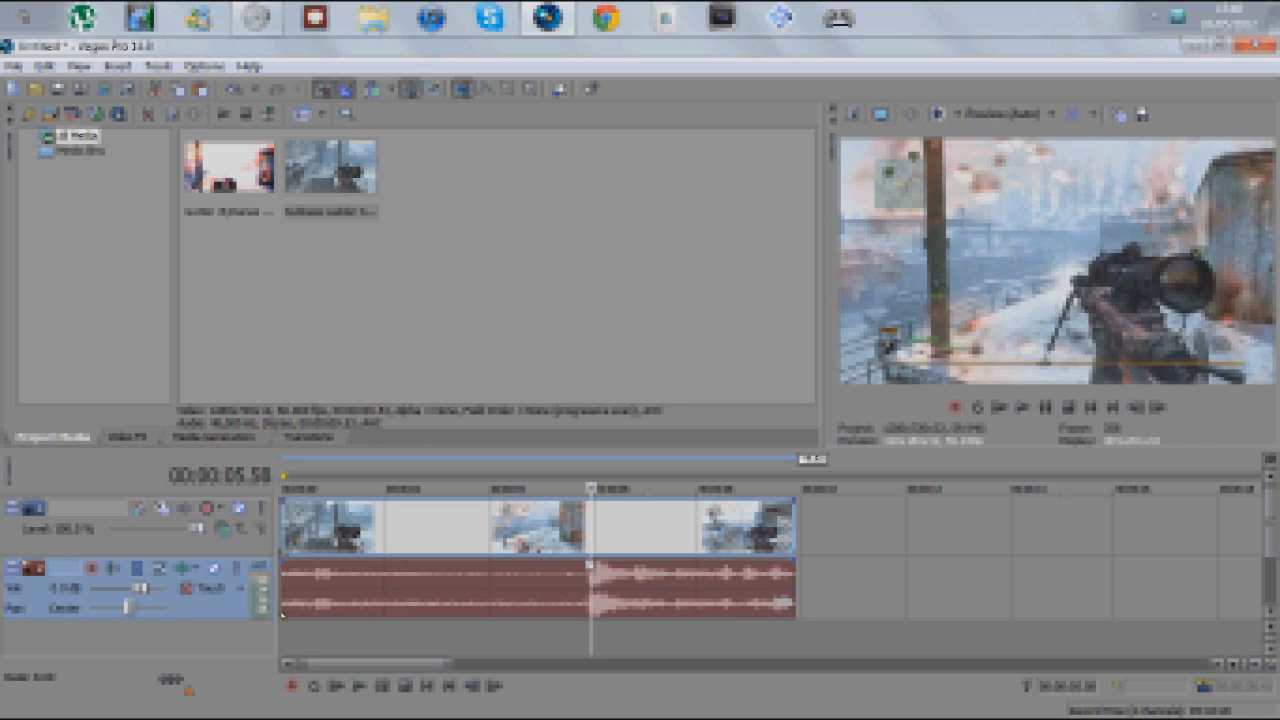
{"action": "key", "text": "Right"}
{"action": "key", "text": "Left"}
{"action": "key", "text": "space"}
{"action": "key", "text": "space"}
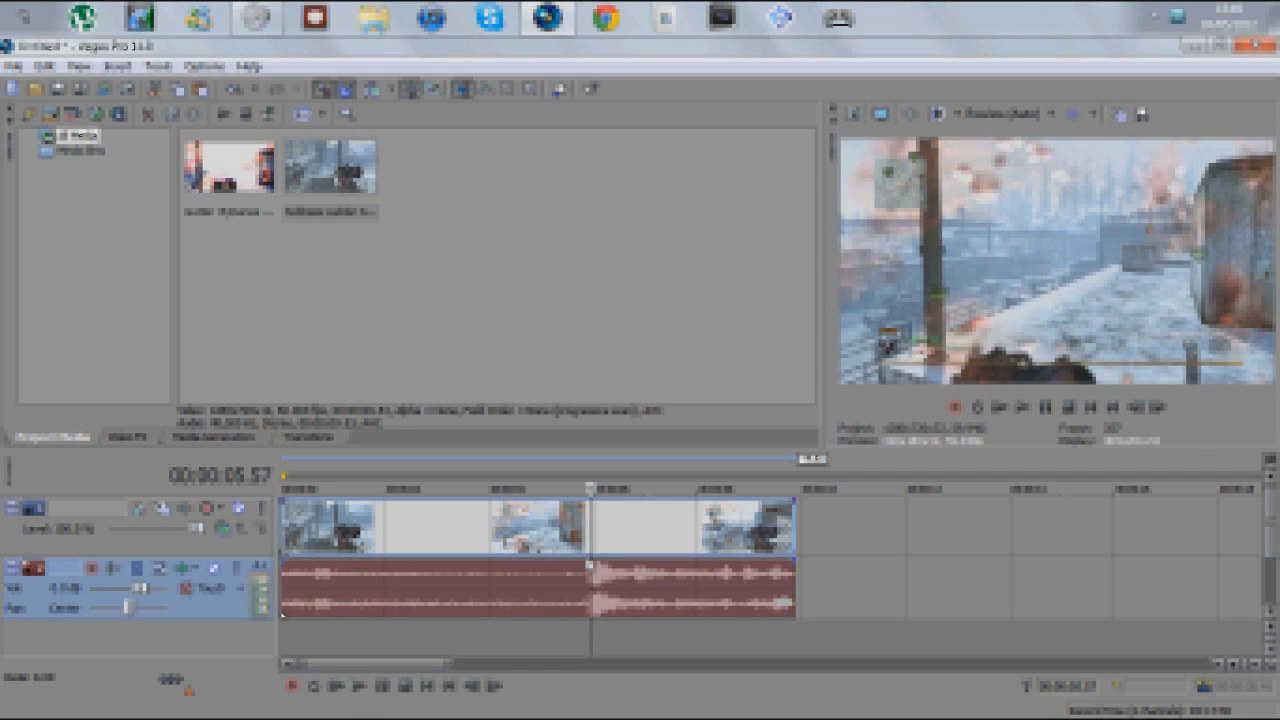
{"action": "key", "text": "Right"}
{"action": "key", "text": "Right"}
{"action": "key", "text": "Right"}
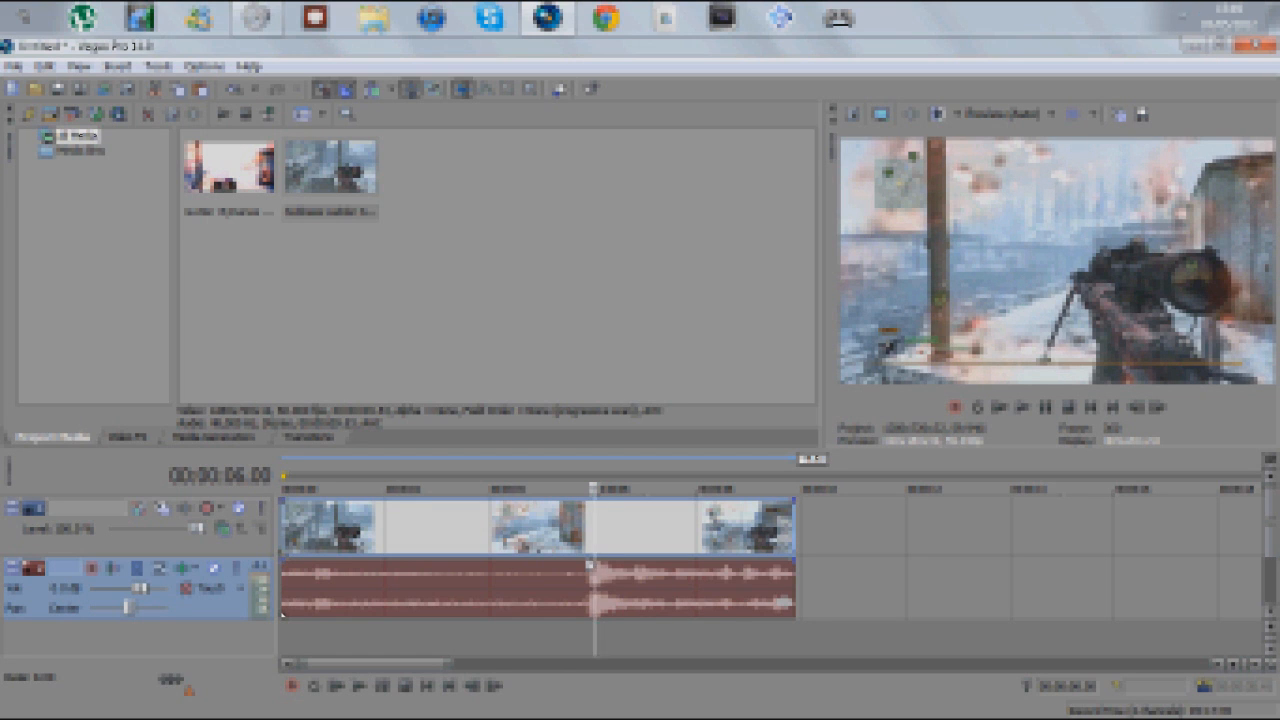
{"action": "key", "text": "s"}
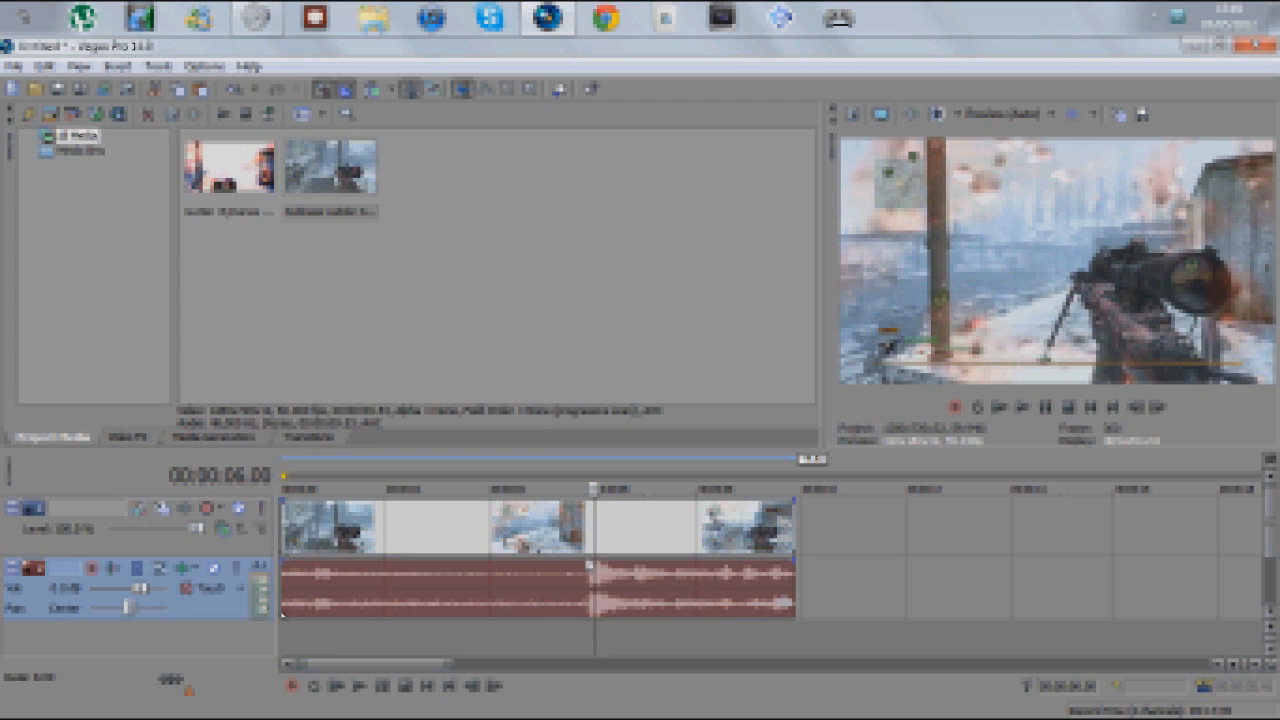
Add a new video track on top and copy the video part after the split onto it, starting at 00:00:06.00
{"action": "left_click", "coordinate": [597, 545]}
{"action": "left_click", "coordinate": [596, 538]}
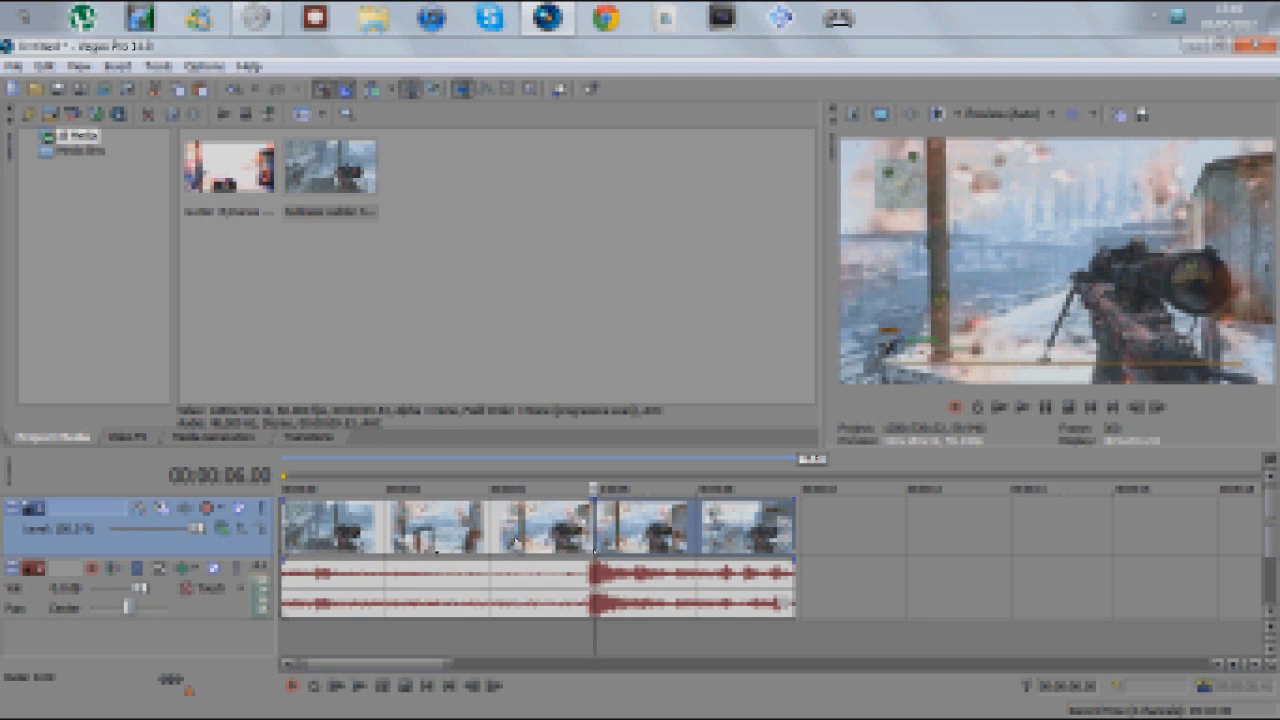
{"action": "key", "text": "ctrl+shift+q"}
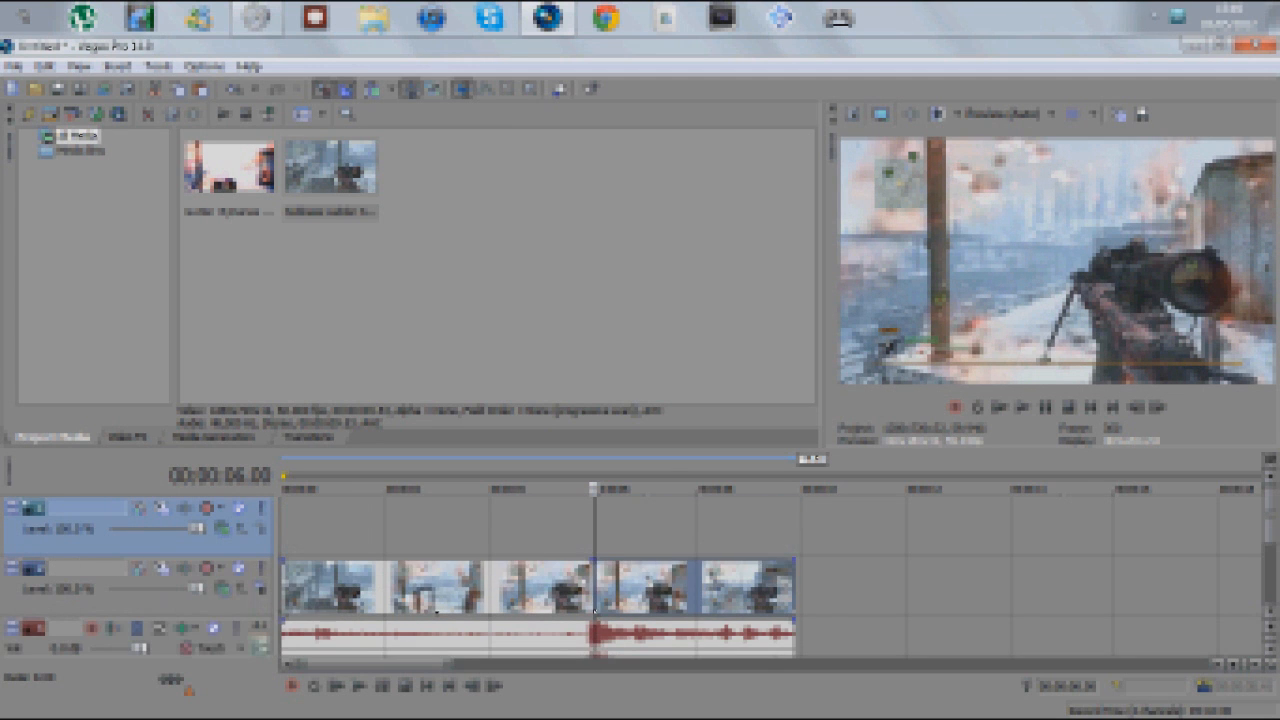
{"action": "right_click", "coordinate": [650, 576]}
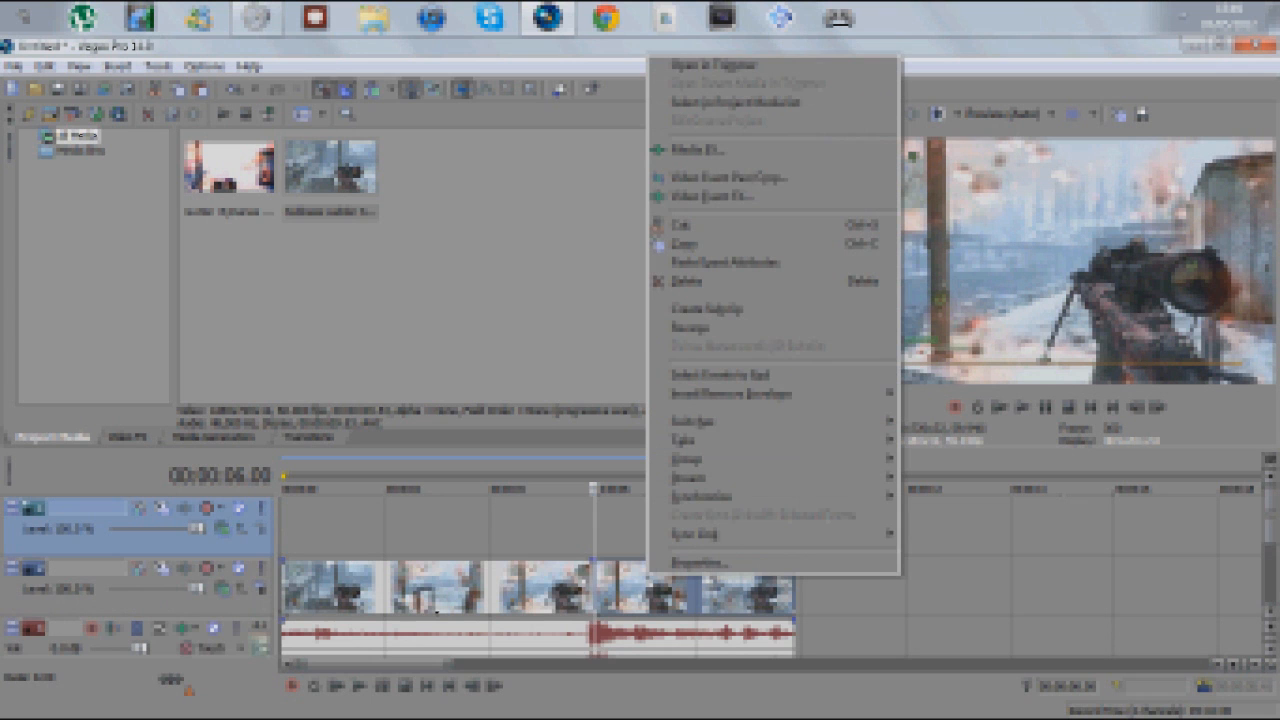
{"action": "left_click", "coordinate": [707, 245]}
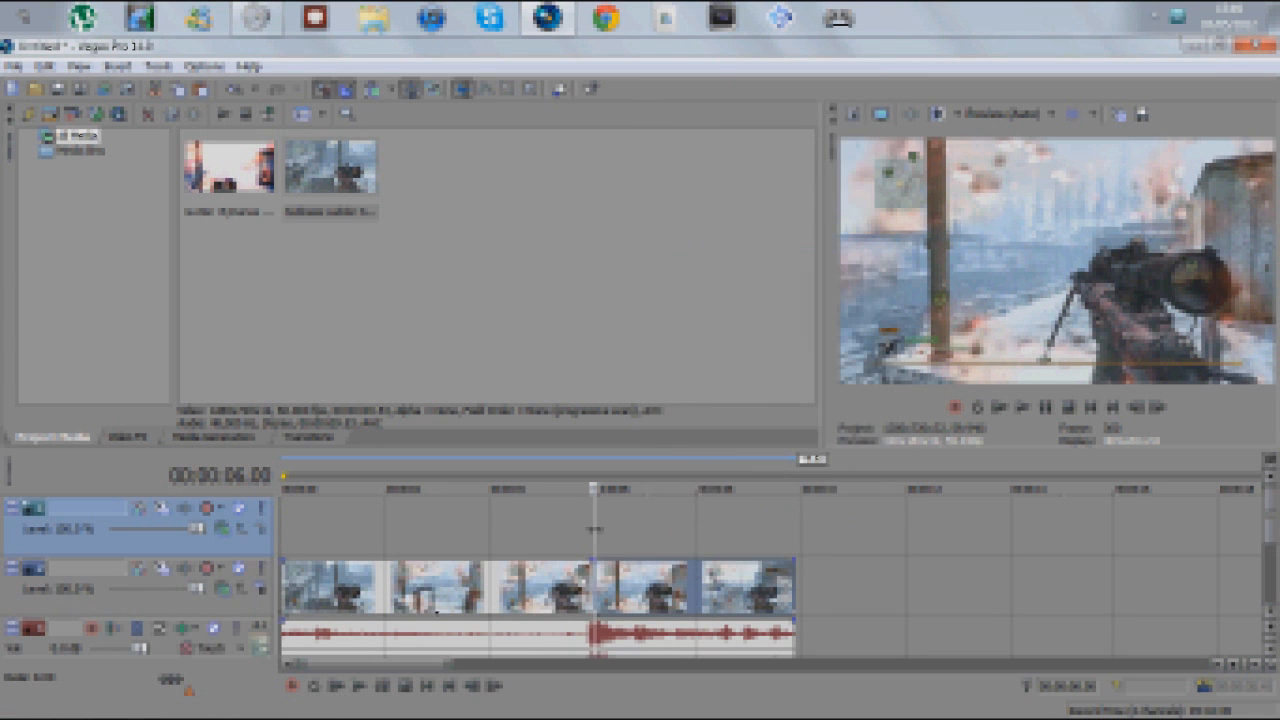
{"action": "key", "text": "ctrl+v"}
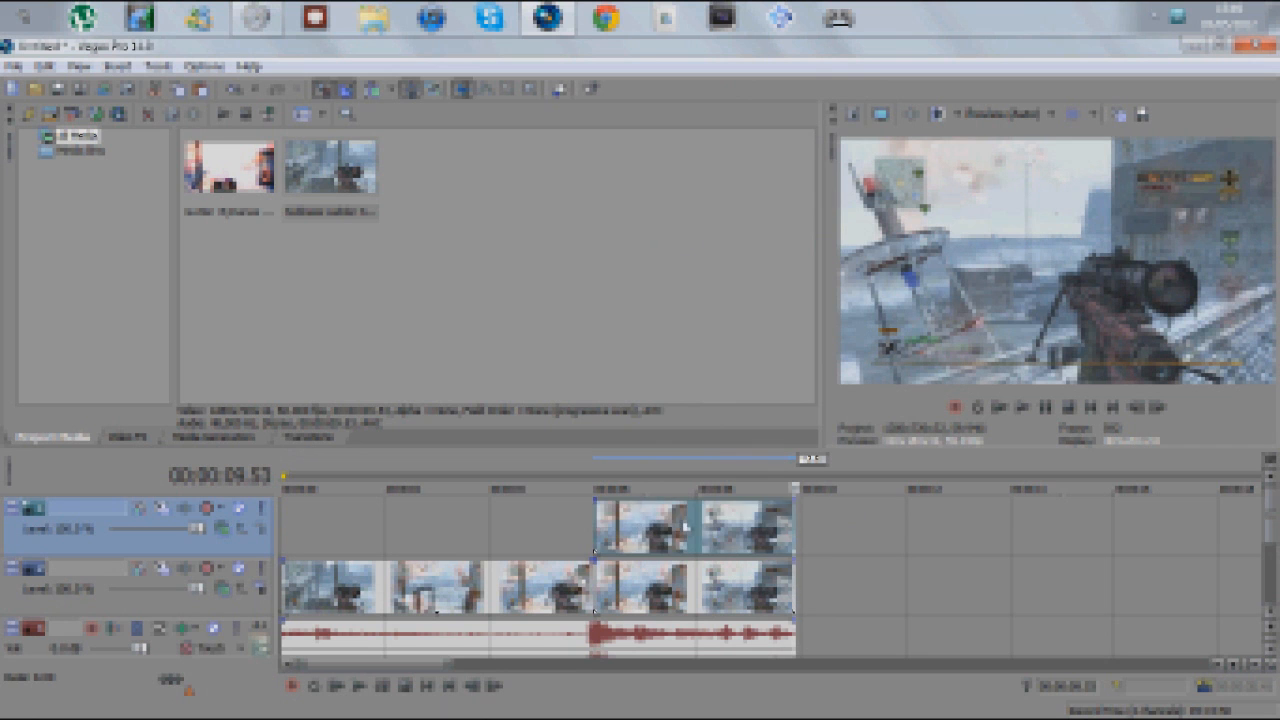
Apply the blur preset of the Min and Max effect to the copied clip on the upper track
{"action": "left_click", "coordinate": [129, 438]}
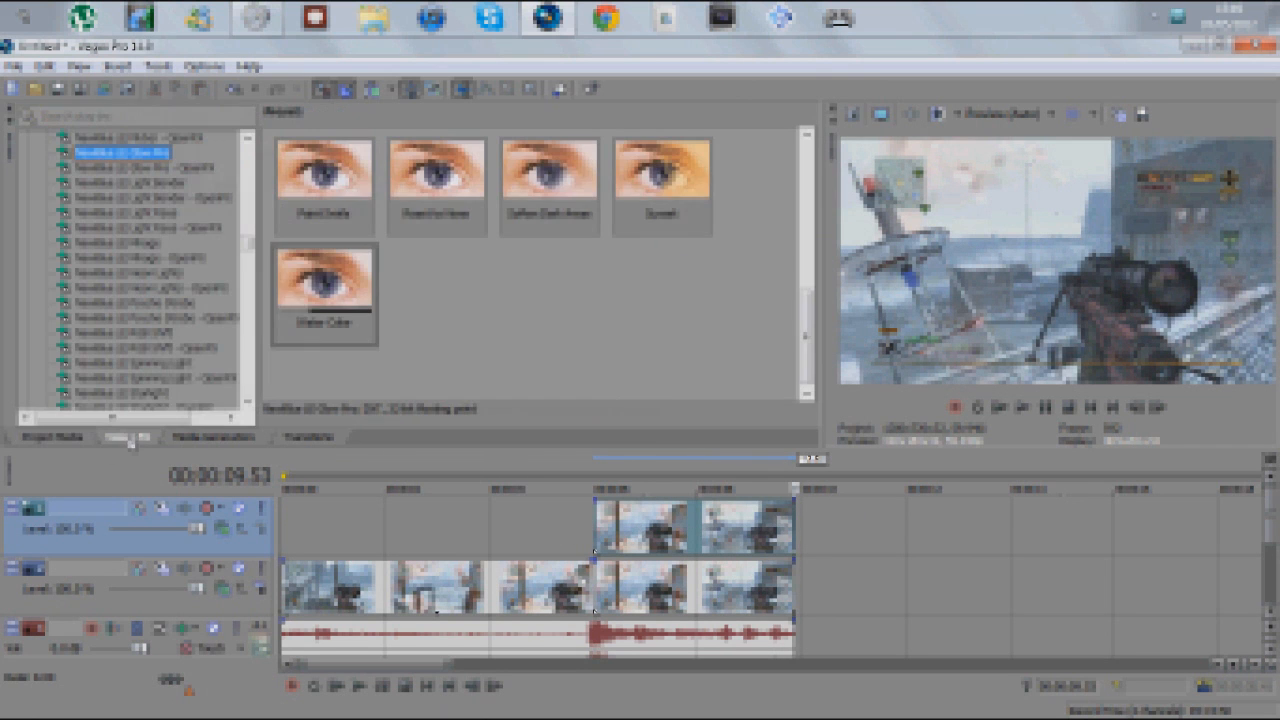
{"action": "left_click_drag", "start_coordinate": [251, 246], "coordinate": [253, 236]}
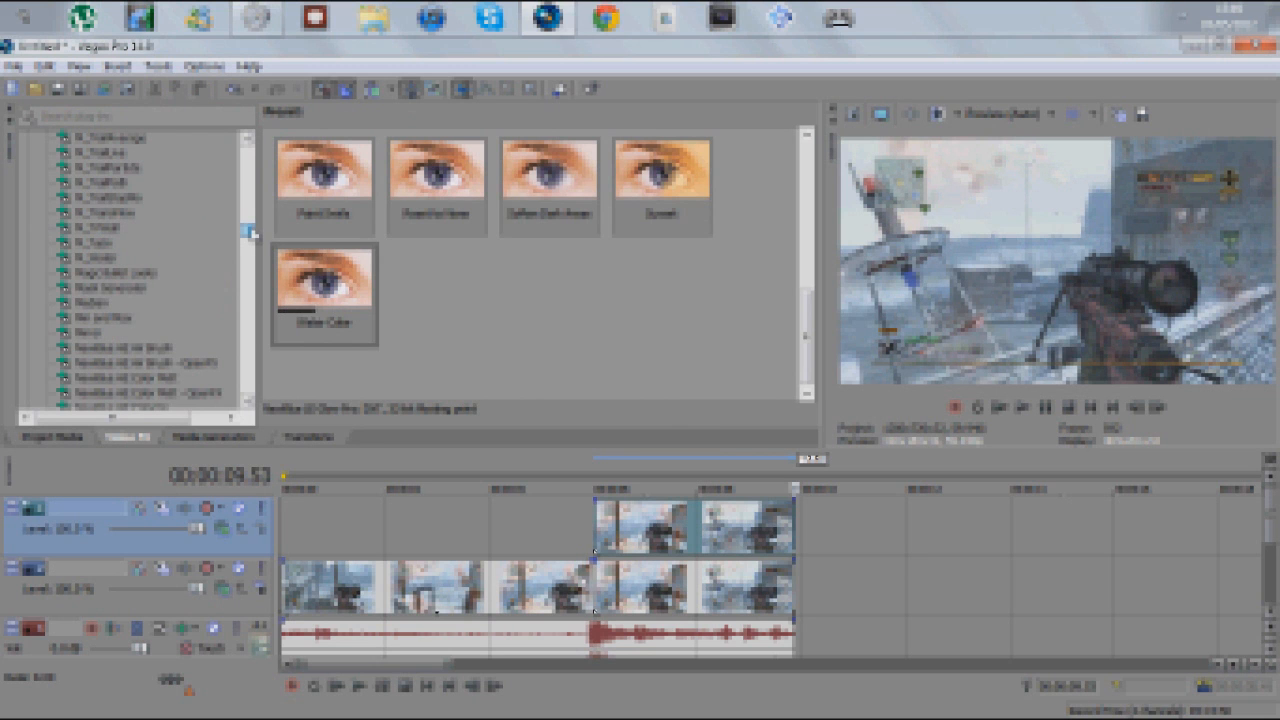
{"action": "left_click", "coordinate": [104, 317]}
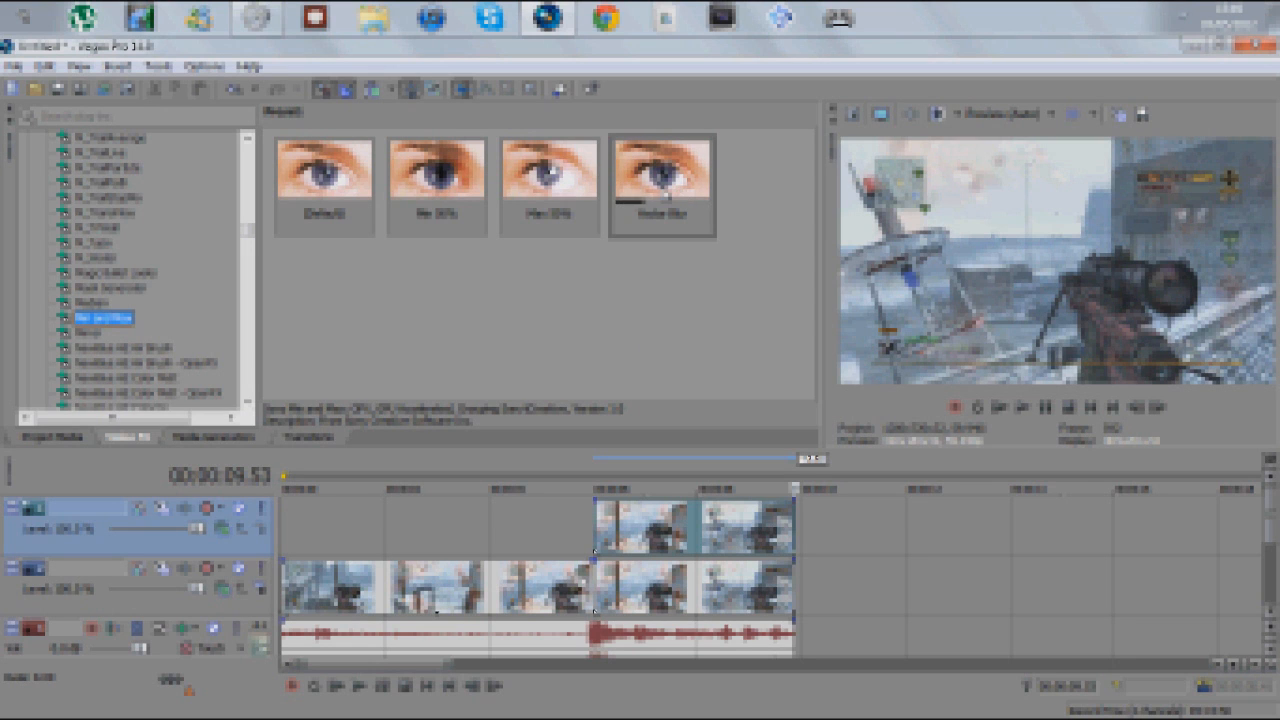
{"action": "left_click_drag", "start_coordinate": [677, 196], "coordinate": [602, 372]}
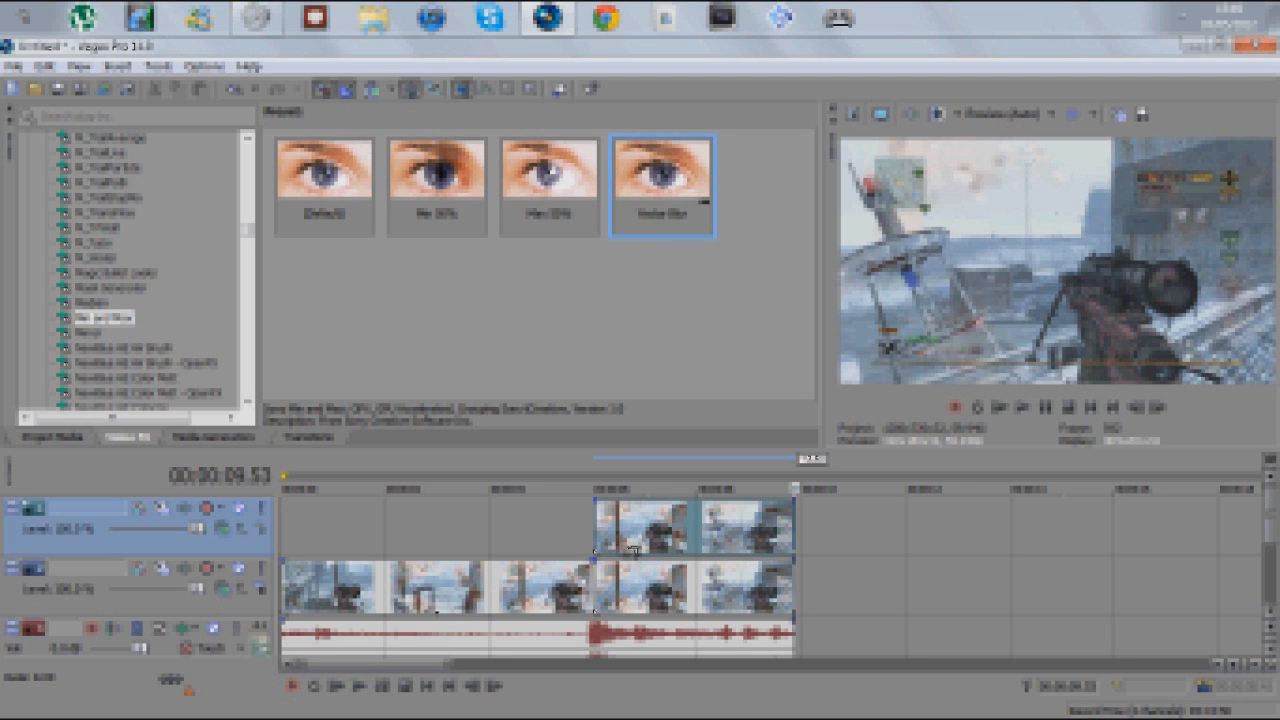
{"action": "left_click_drag", "start_coordinate": [634, 550], "coordinate": [640, 521]}
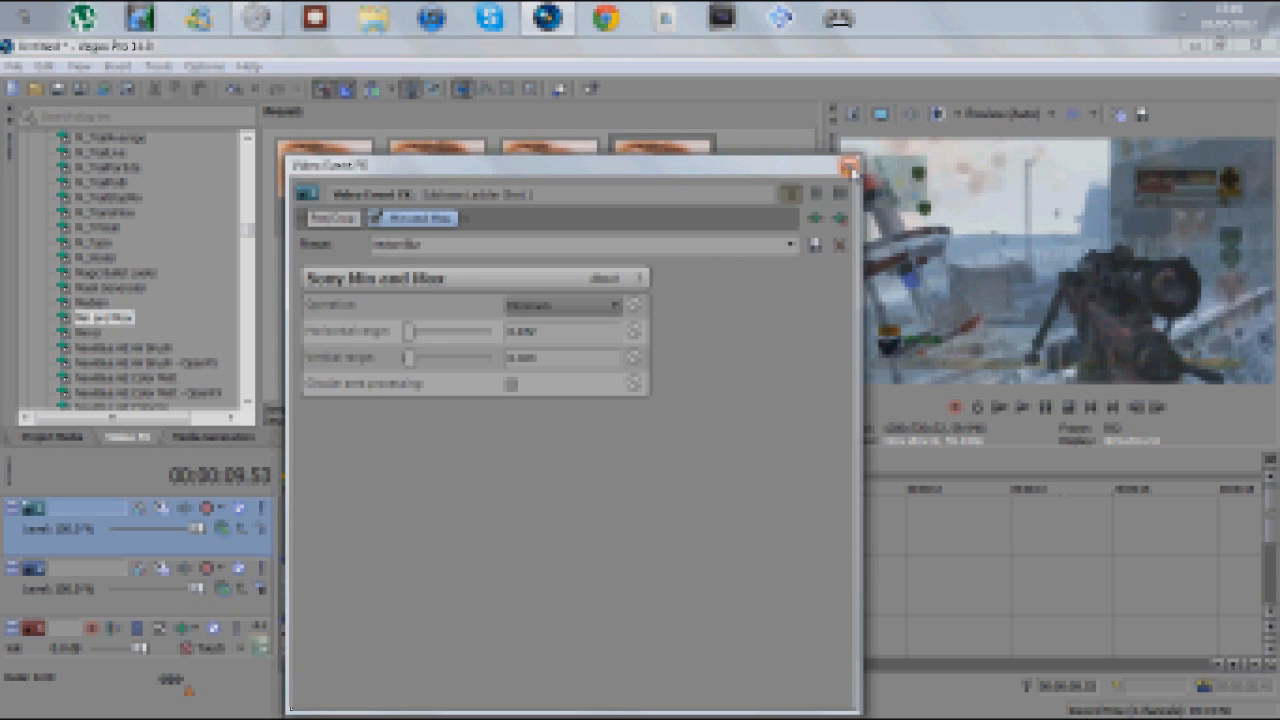
{"action": "left_click", "coordinate": [849, 167]}
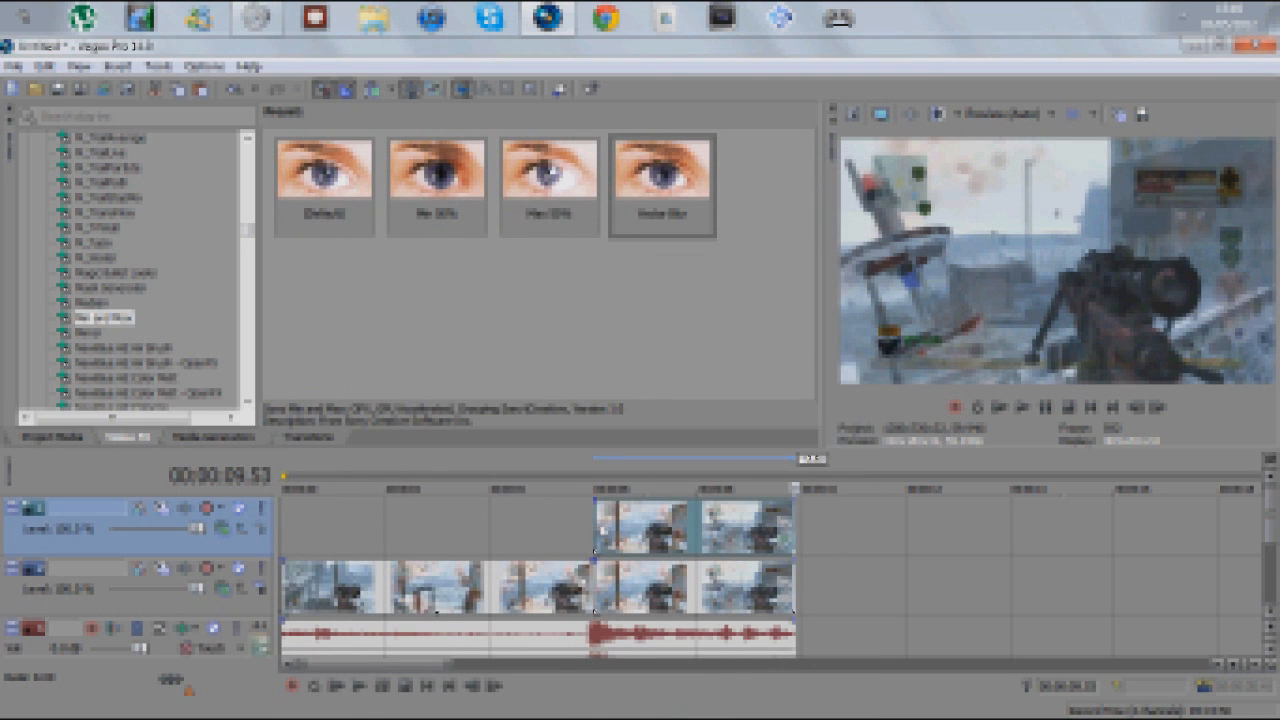
Fade out the upper clip over its full length and trim its end back to 00:00:07.42
{"action": "left_click", "coordinate": [597, 526]}
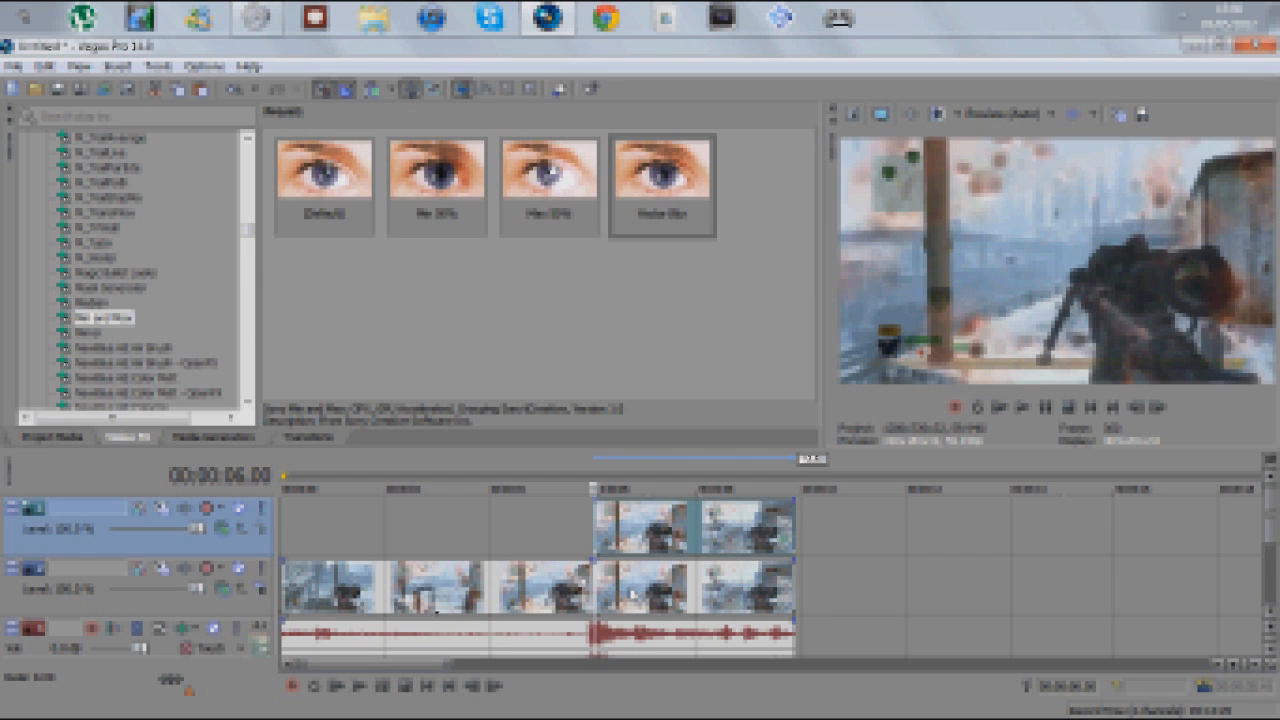
{"action": "left_click_drag", "start_coordinate": [804, 498], "coordinate": [590, 517]}
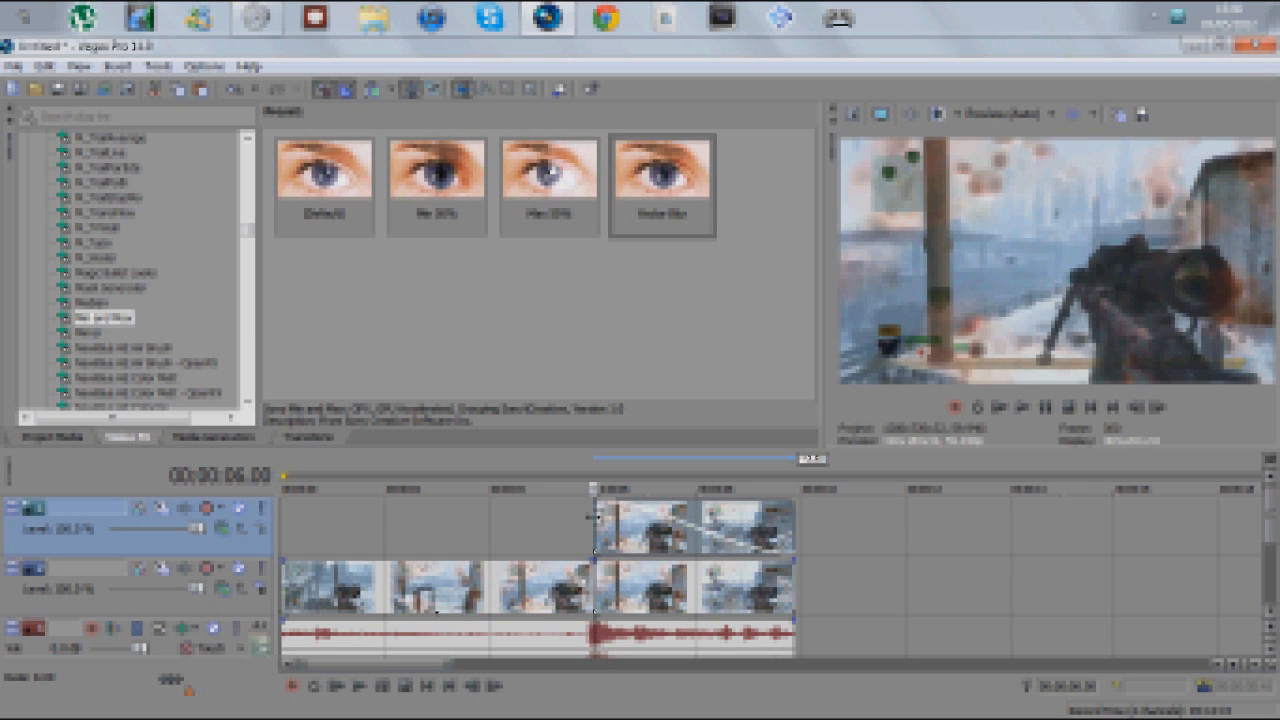
{"action": "key", "text": "Right"}
{"action": "key", "text": "Right"}
{"action": "key", "text": "Right"}
{"action": "key", "text": "Right"}
{"action": "key", "text": "Right"}
{"action": "key", "text": "Right"}
{"action": "key", "text": "Right"}
{"action": "key", "text": "Right"}
{"action": "key", "text": "Right"}
{"action": "key", "text": "Right"}
{"action": "key", "text": "Right"}
{"action": "key", "text": "Right"}
{"action": "key", "text": "Right"}
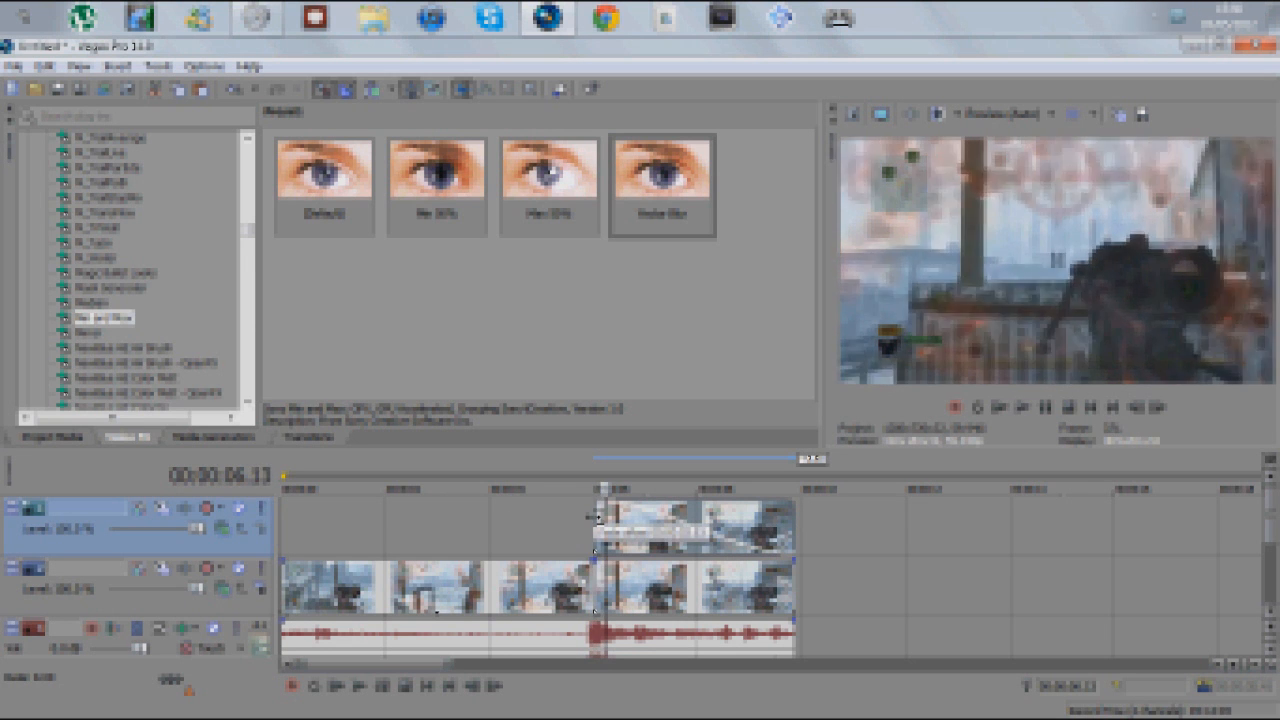
{"action": "key", "text": "Right"}
{"action": "key", "text": "Right"}
{"action": "key", "text": "Right"}
{"action": "key", "text": "Right"}
{"action": "key", "text": "Right"}
{"action": "key", "text": "Right"}
{"action": "key", "text": "Right"}
{"action": "key", "text": "Right"}
{"action": "key", "text": "Right"}
{"action": "key", "text": "Right"}
{"action": "key", "text": "Right"}
{"action": "key", "text": "Right"}
{"action": "key", "text": "Right"}
{"action": "key", "text": "Right"}
{"action": "key", "text": "Right"}
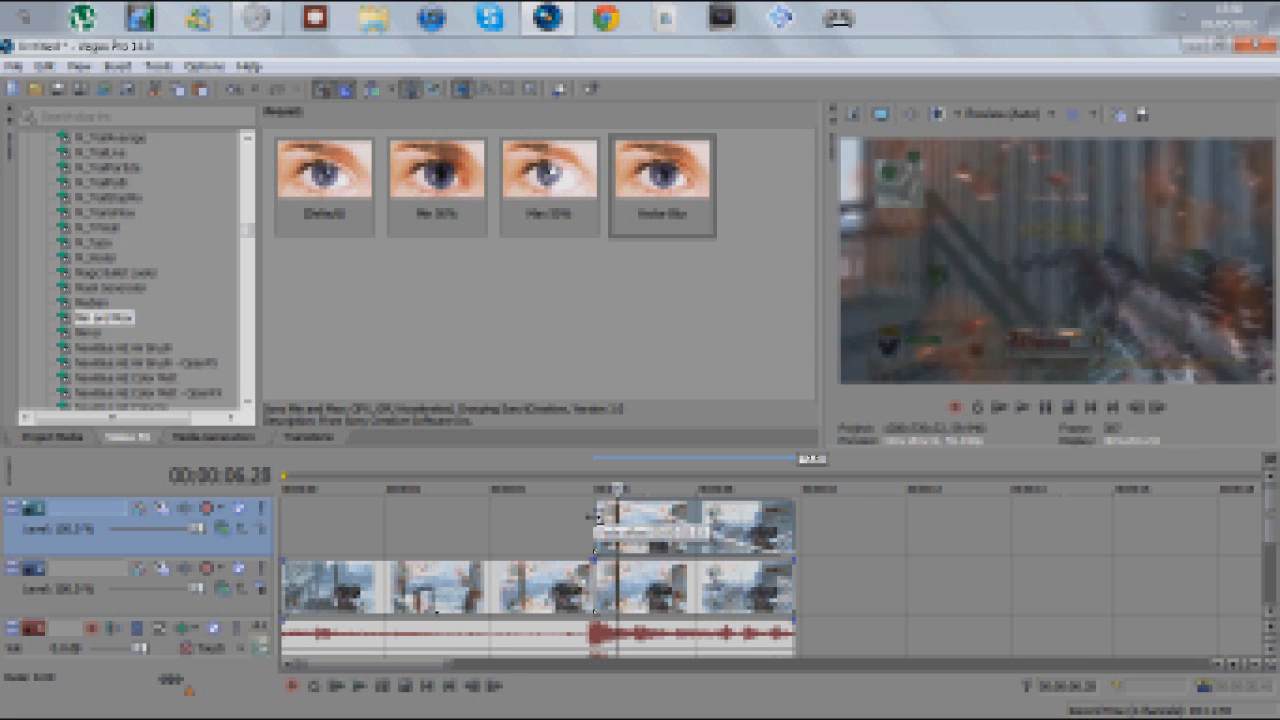
{"action": "key", "text": "Right"}
{"action": "key", "text": "Right"}
{"action": "key", "text": "Right"}
{"action": "key", "text": "Right"}
{"action": "key", "text": "Right"}
{"action": "key", "text": "Right"}
{"action": "key", "text": "Right"}
{"action": "key", "text": "Right"}
{"action": "key", "text": "Right"}
{"action": "key", "text": "Right"}
{"action": "key", "text": "Right"}
{"action": "key", "text": "Right"}
{"action": "key", "text": "Right"}
{"action": "key", "text": "Right"}
{"action": "key", "text": "Right"}
{"action": "key", "text": "Right"}
{"action": "key", "text": "Right"}
{"action": "key", "text": "Right"}
{"action": "key", "text": "Right"}
{"action": "key", "text": "Right"}
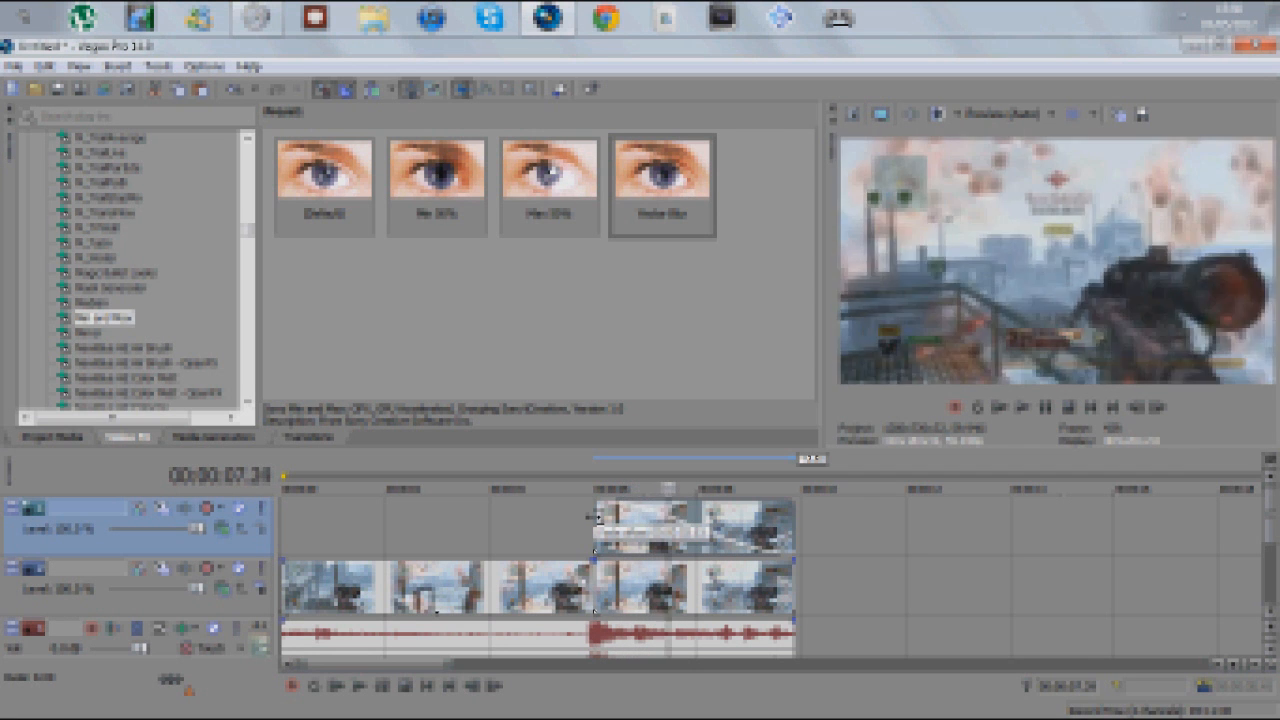
{"action": "key", "text": "Right"}
{"action": "key", "text": "Right"}
{"action": "key", "text": "Right"}
{"action": "key", "text": "Right"}
{"action": "key", "text": "Right"}
{"action": "key", "text": "Right"}
{"action": "key", "text": "Right"}
{"action": "key", "text": "Right"}
{"action": "key", "text": "Right"}
{"action": "key", "text": "Right"}
{"action": "key", "text": "Right"}
{"action": "key", "text": "Right"}
{"action": "key", "text": "Right"}
{"action": "key", "text": "Right"}
{"action": "key", "text": "Right"}
{"action": "key", "text": "Right"}
{"action": "key", "text": "Right"}
{"action": "key", "text": "Right"}
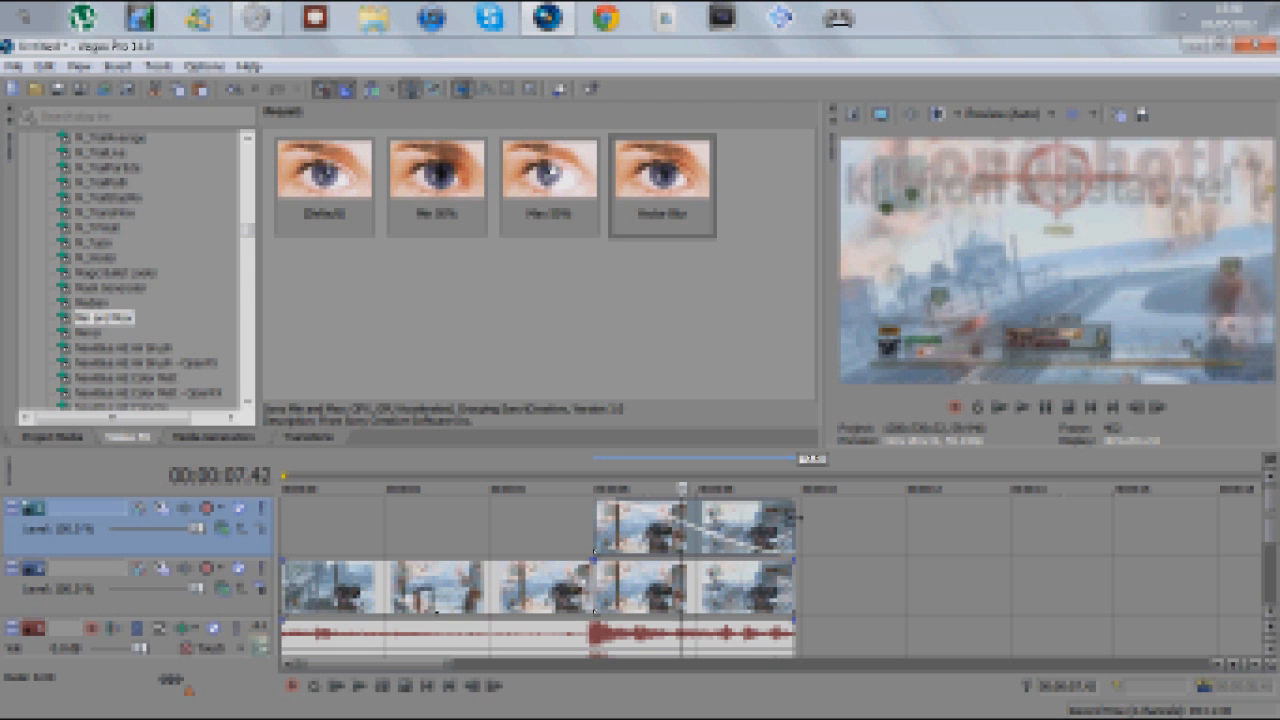
{"action": "left_click_drag", "start_coordinate": [794, 515], "coordinate": [683, 516]}
Play back the shortened, faded upper clip from its start
{"action": "left_click", "coordinate": [595, 533]}
{"action": "key", "text": "space"}
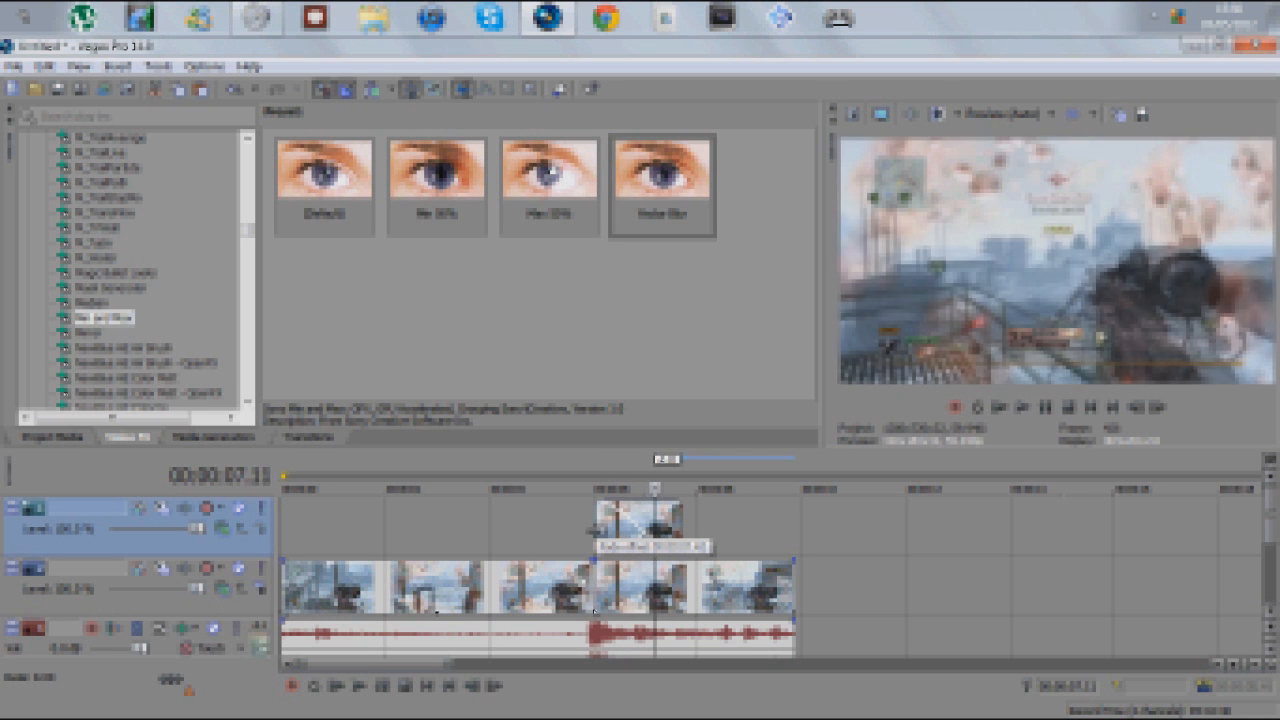
{"action": "key", "text": "space"}
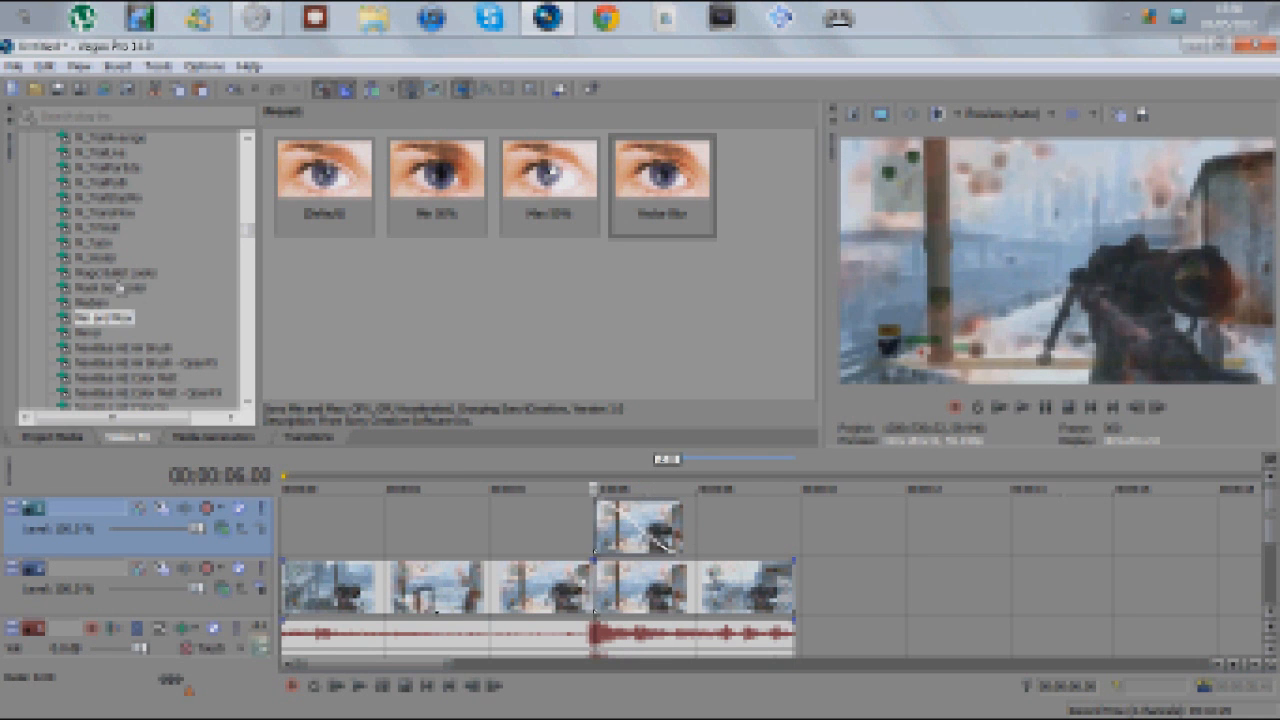
Apply a high-contrast reddish Magic Bullet Looks preset to the upper clip and place it before Min and Max in the effect chain
{"action": "left_click", "coordinate": [117, 276]}
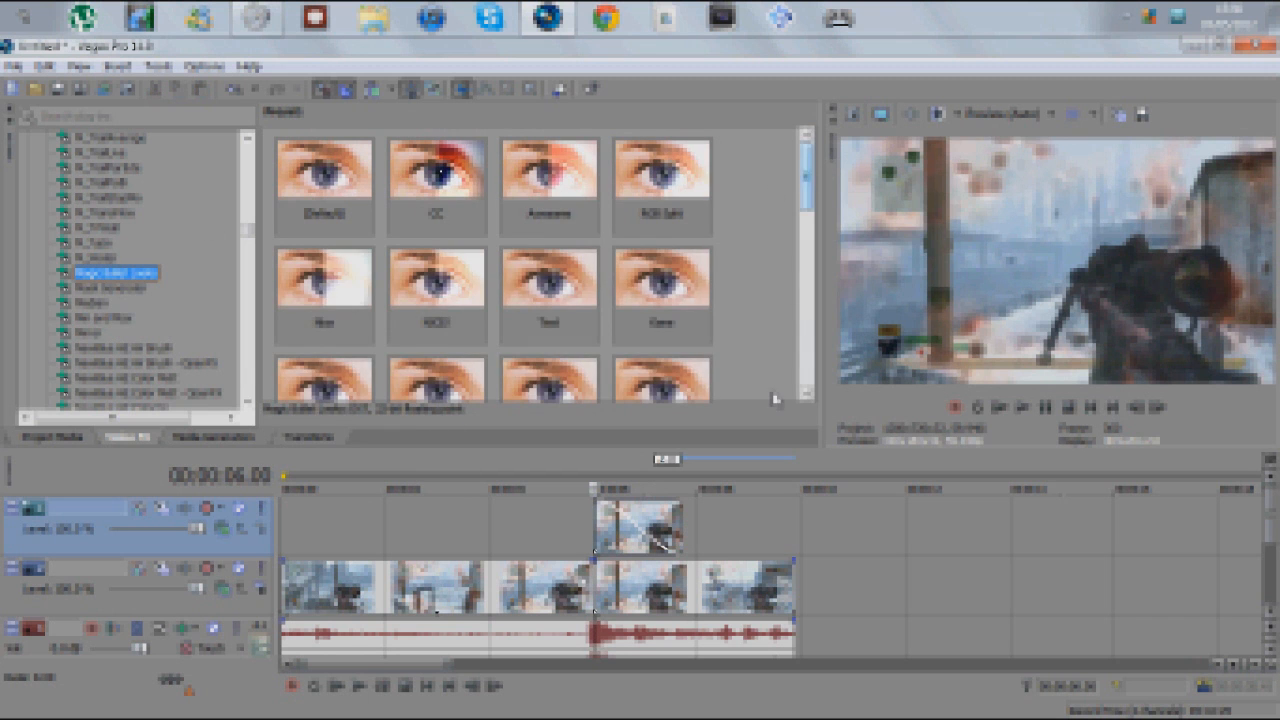
{"action": "scroll", "coordinate": [785, 378], "scroll_direction": "down", "scroll_amount": 5}
{"action": "left_click_drag", "start_coordinate": [689, 196], "coordinate": [636, 538]}
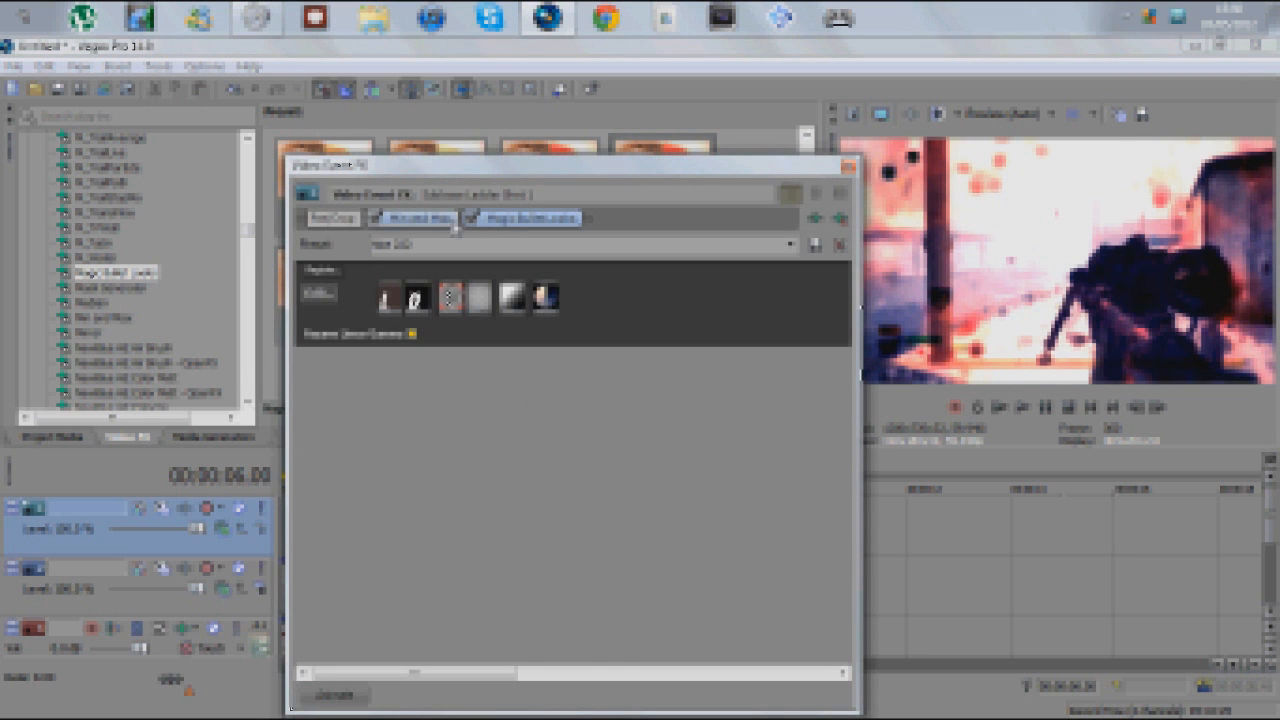
{"action": "left_click_drag", "start_coordinate": [470, 220], "coordinate": [386, 229]}
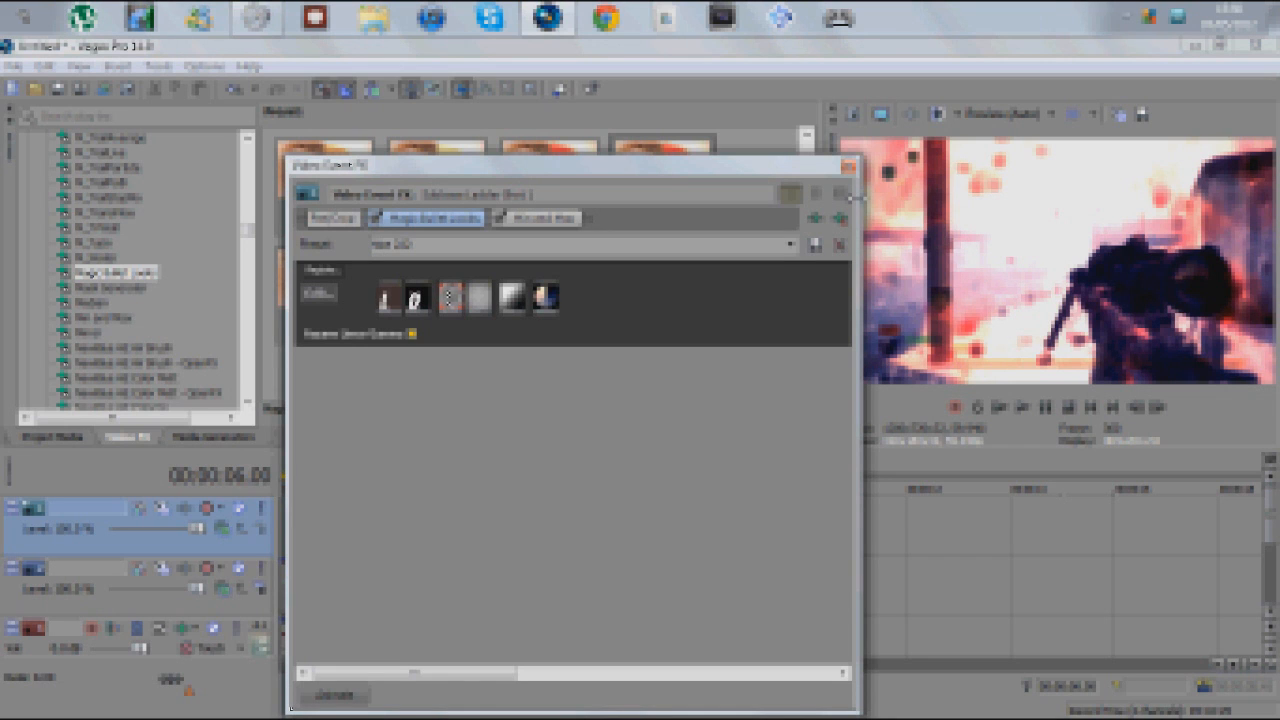
Try the Maximum operation in the Min and Max effect and set it back to Minimum
{"action": "left_click", "coordinate": [545, 218]}
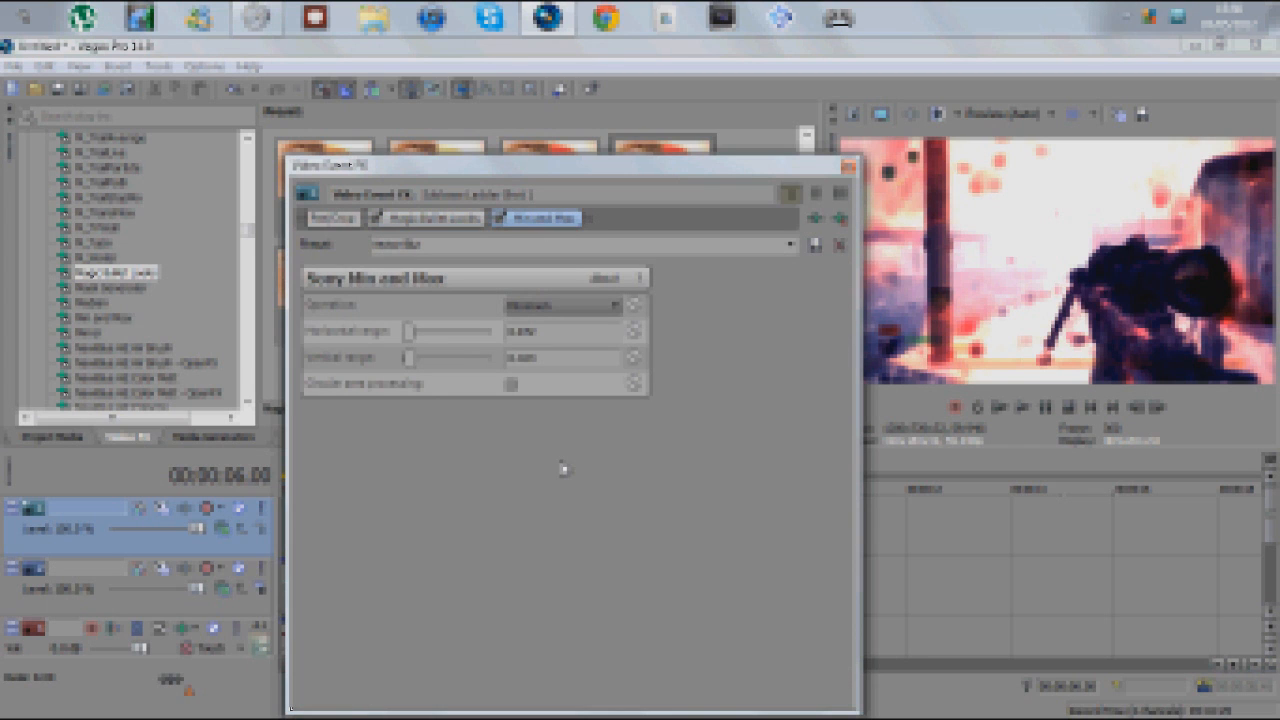
{"action": "left_click", "coordinate": [585, 305]}
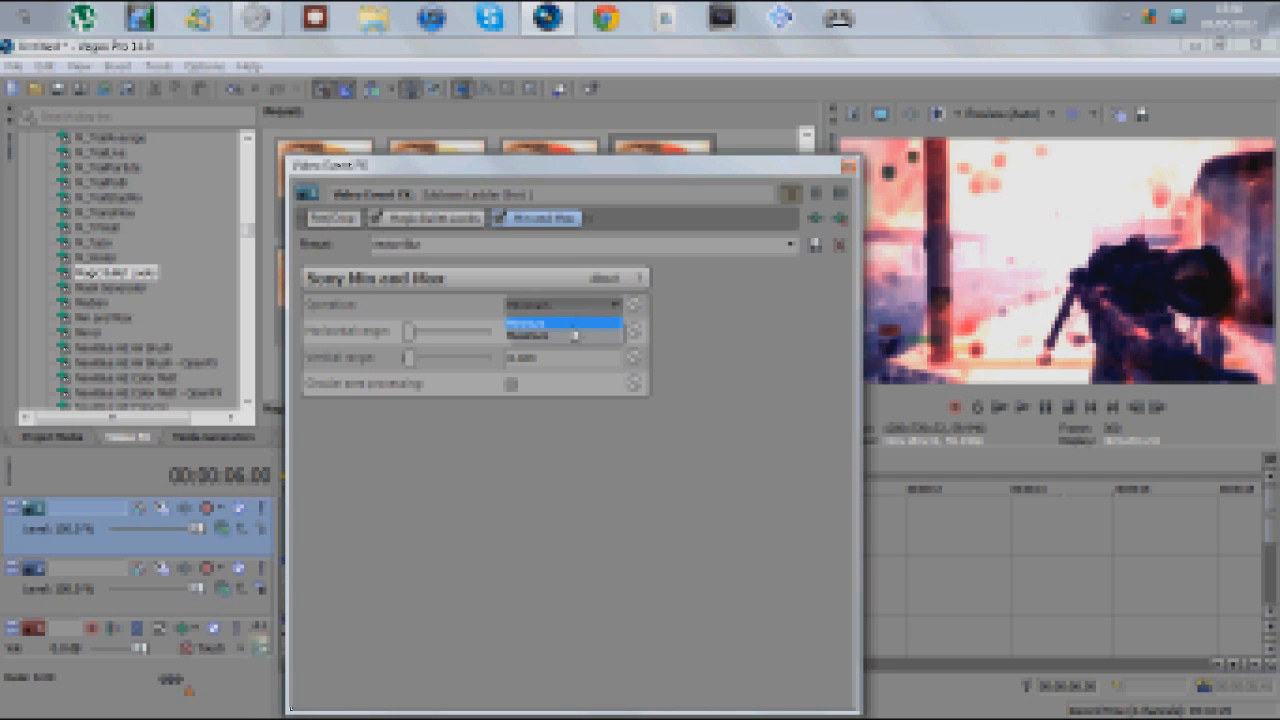
{"action": "left_click", "coordinate": [571, 333]}
{"action": "left_click", "coordinate": [580, 306]}
{"action": "left_click", "coordinate": [573, 324]}
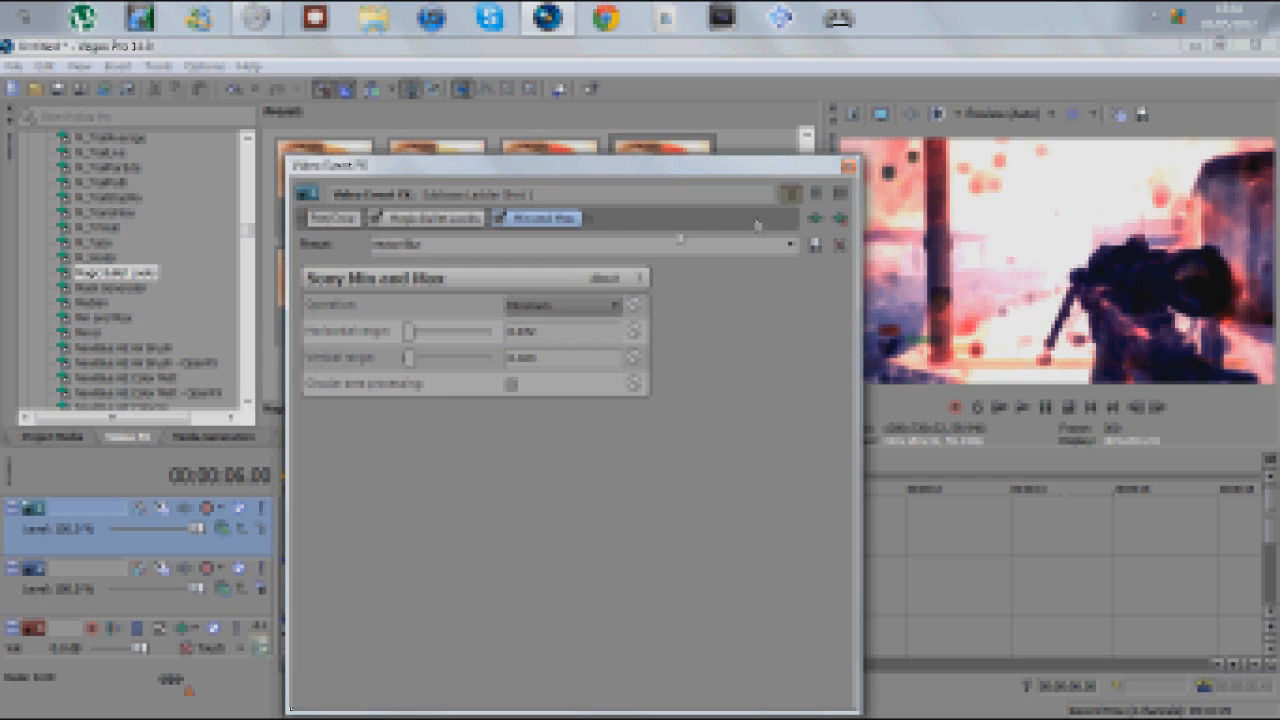
Remove the Min and Max and Magic Bullet Looks effects from the upper clip
{"action": "left_click", "coordinate": [840, 219]}
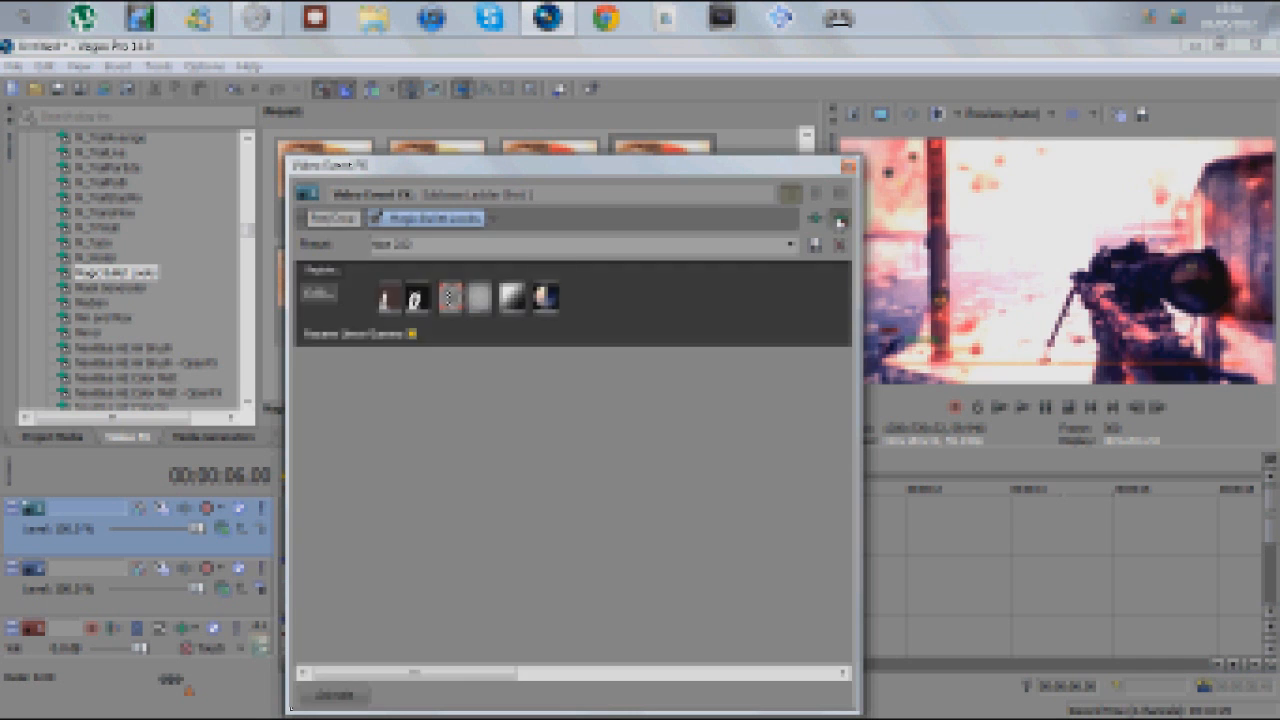
{"action": "left_click", "coordinate": [840, 219]}
{"action": "left_click", "coordinate": [849, 169]}
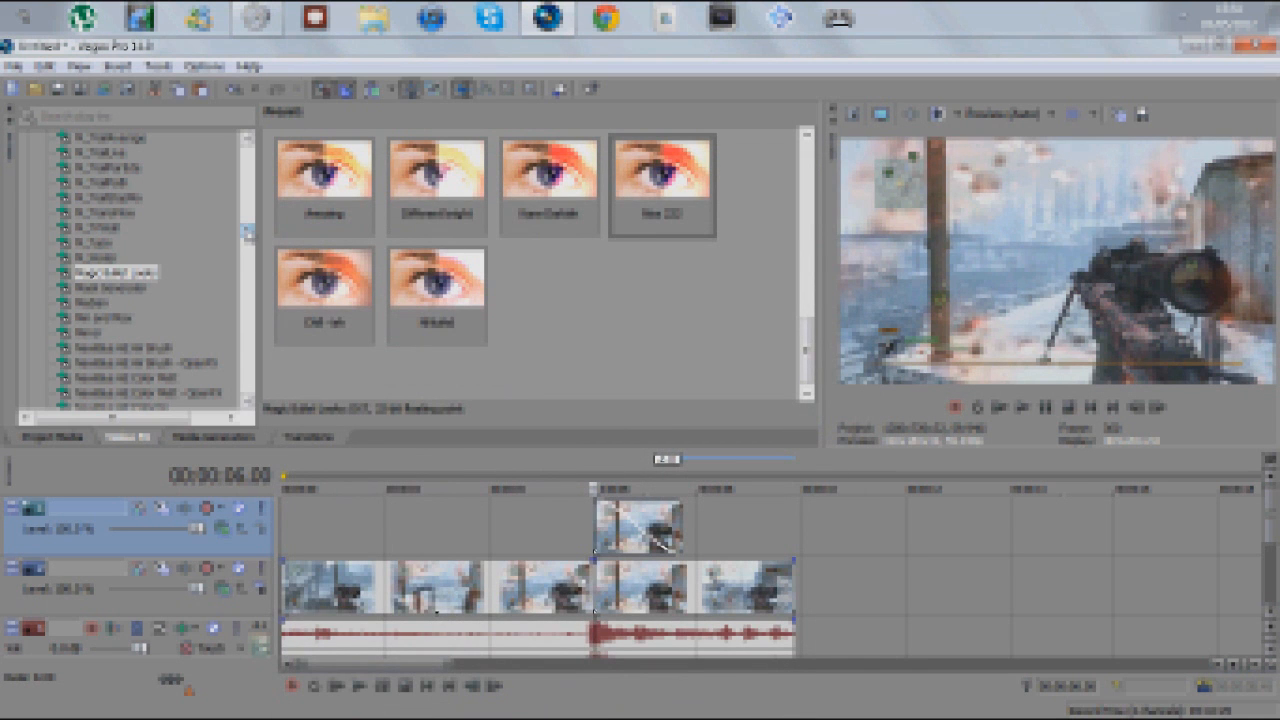
Add the NewBlue Glow Pro effect to the upper clip and set it to the Water Color preset
{"action": "left_click_drag", "start_coordinate": [248, 232], "coordinate": [248, 253]}
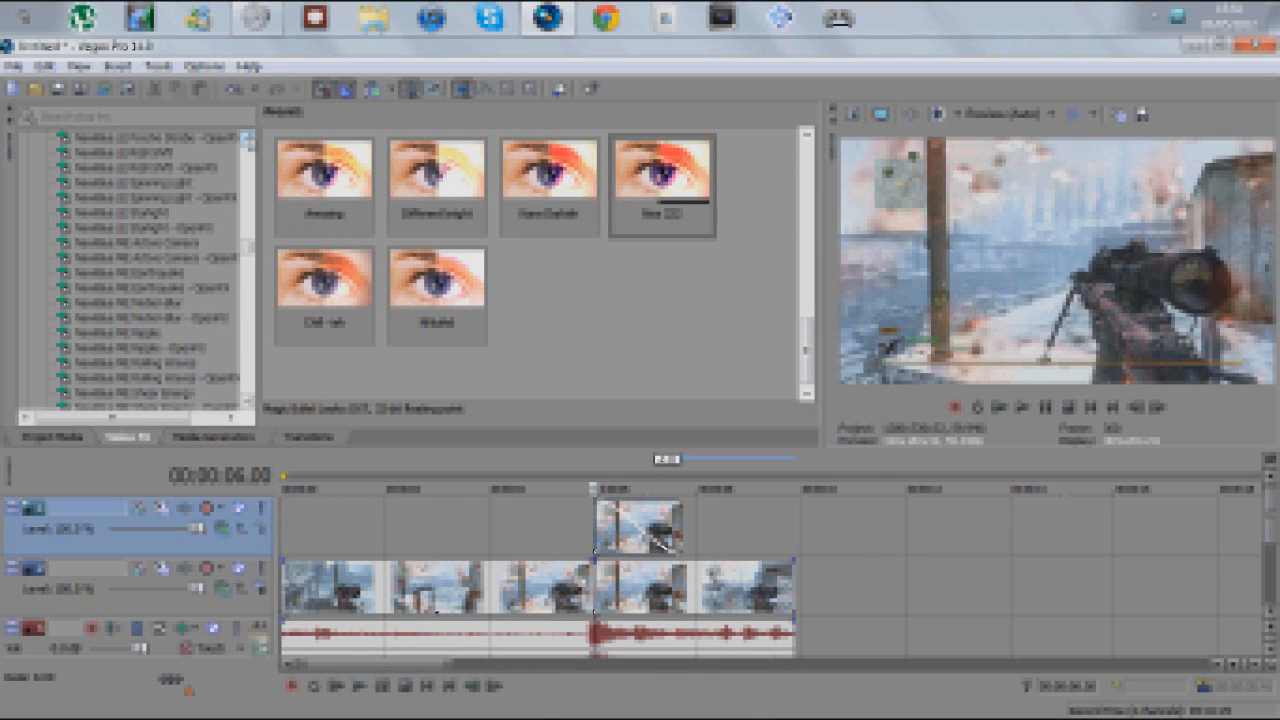
{"action": "scroll", "coordinate": [155, 152], "scroll_direction": "up", "scroll_amount": 4}
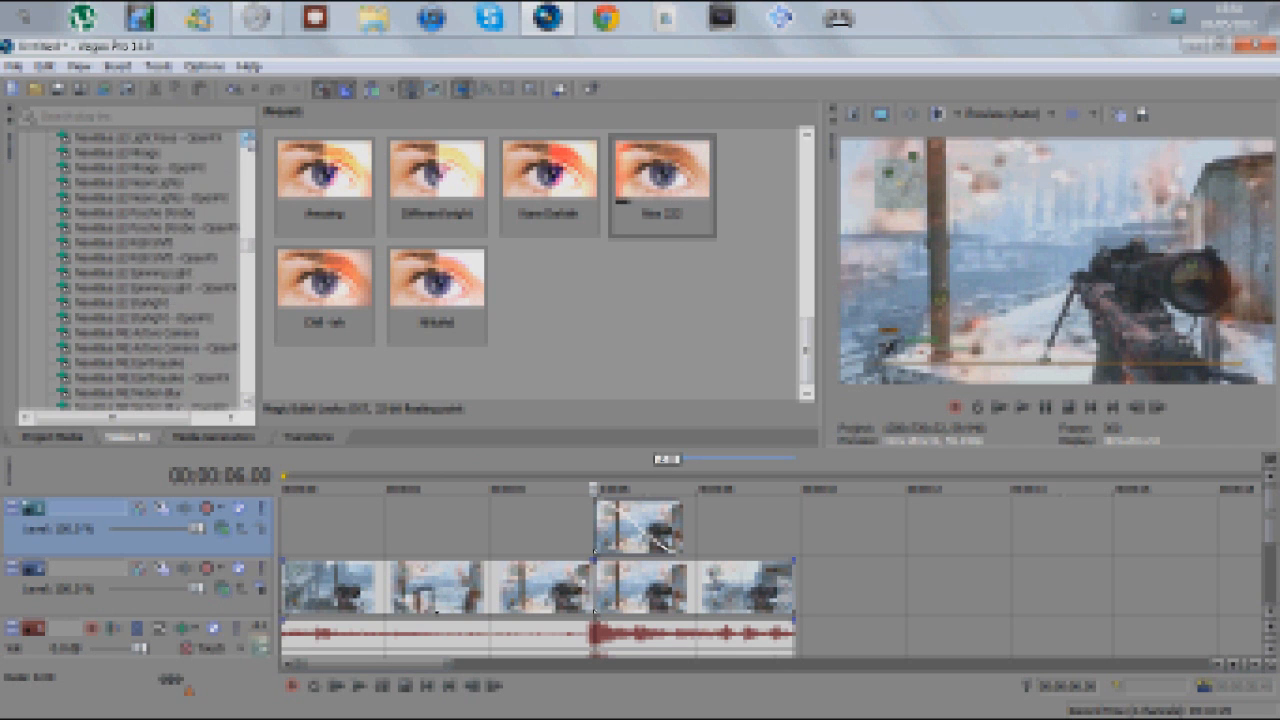
{"action": "left_click", "coordinate": [155, 152]}
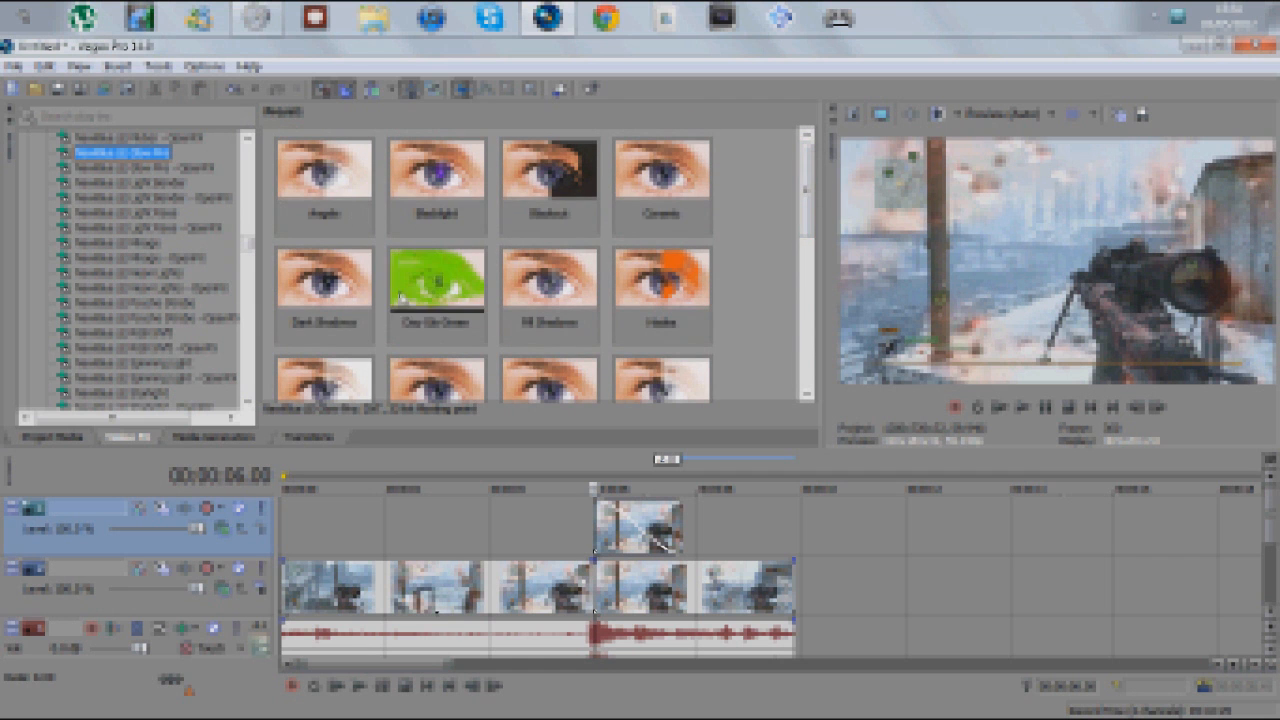
{"action": "left_click_drag", "start_coordinate": [808, 198], "coordinate": [808, 246]}
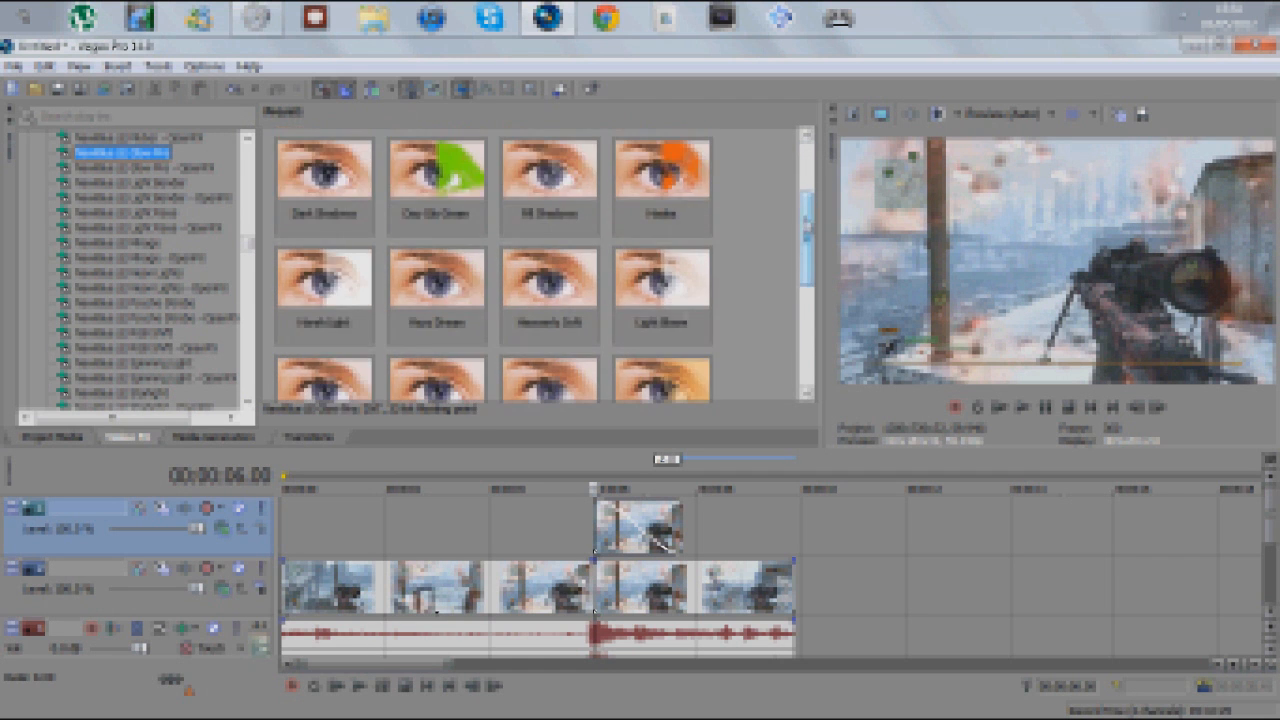
{"action": "left_click_drag", "start_coordinate": [660, 297], "coordinate": [640, 524]}
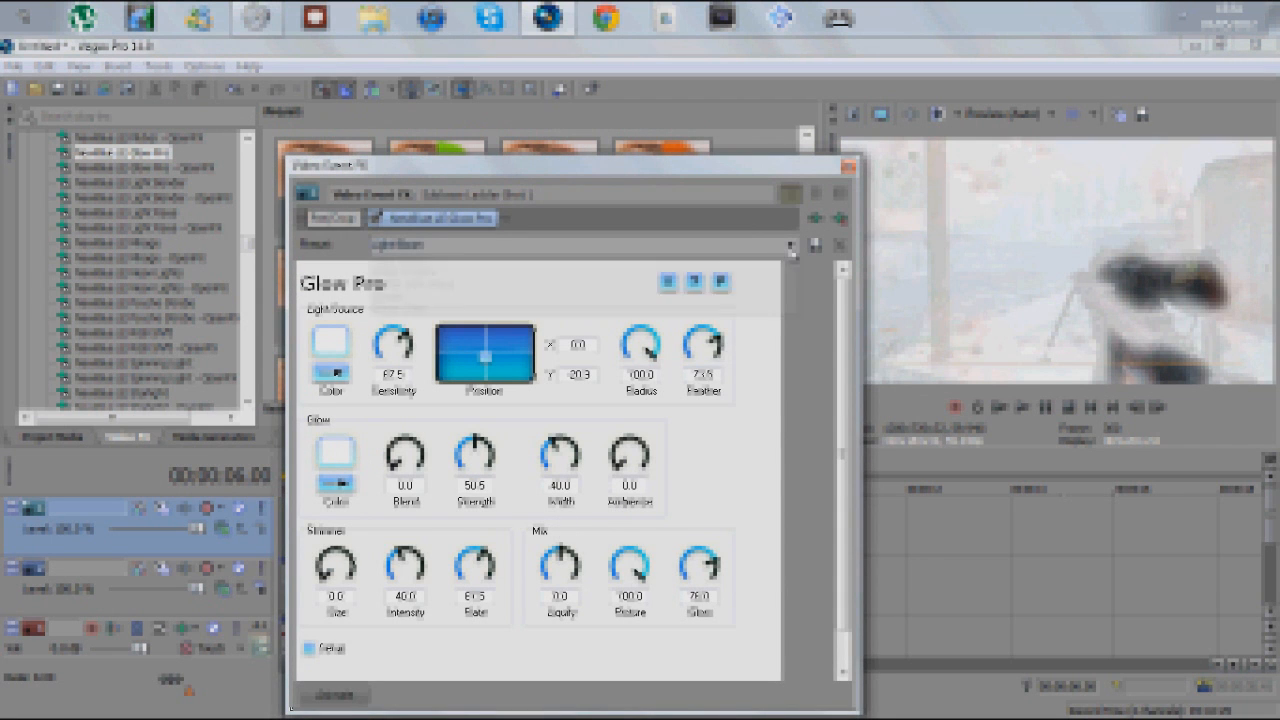
{"action": "left_click", "coordinate": [789, 244]}
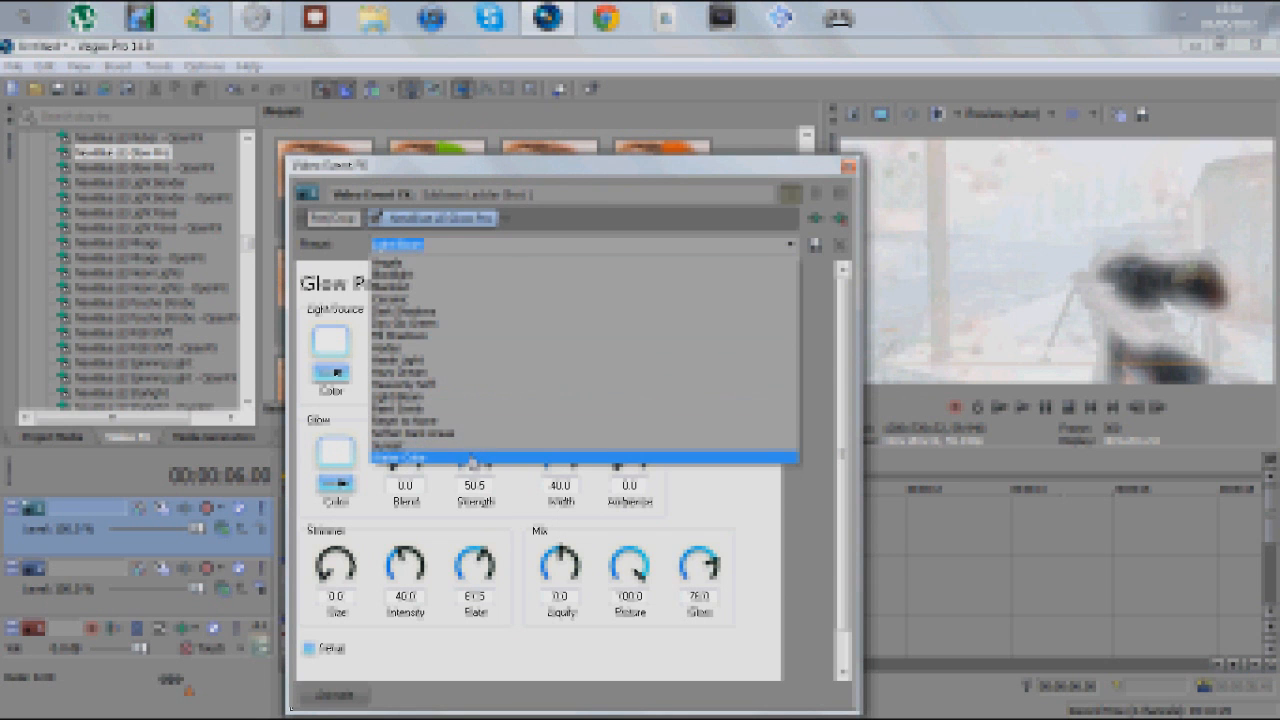
{"action": "left_click", "coordinate": [472, 459]}
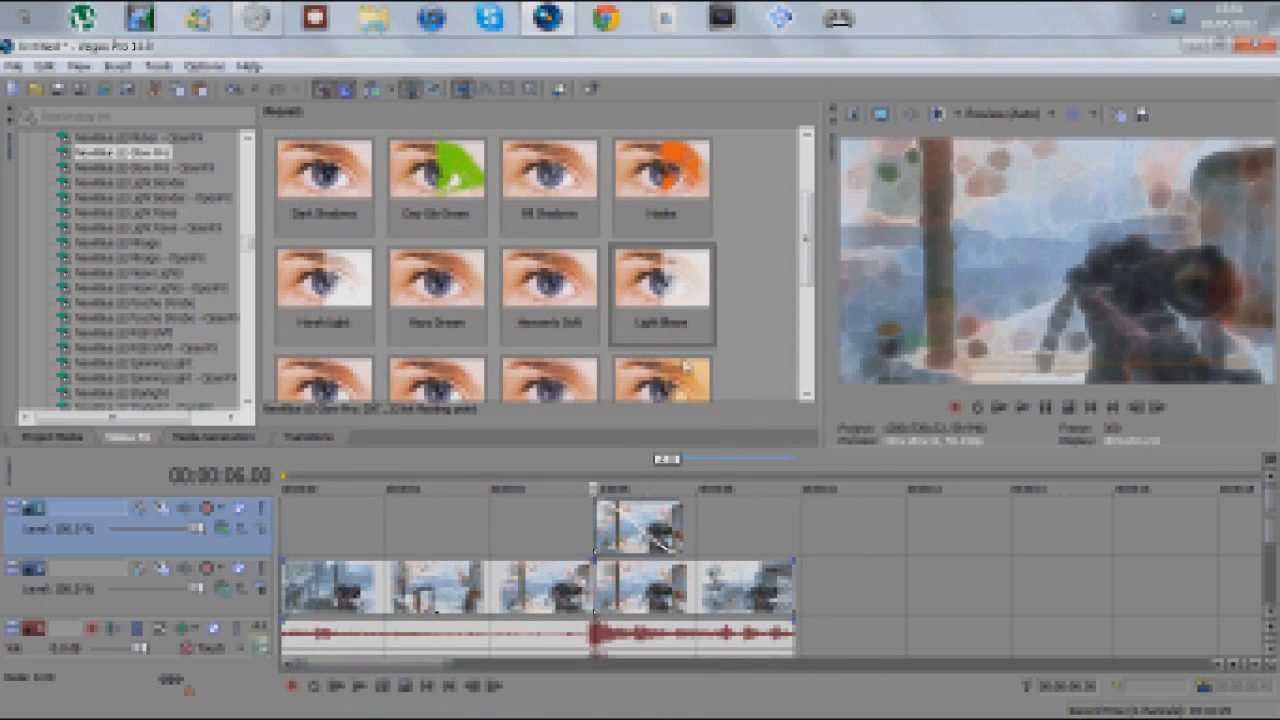
{"action": "left_click", "coordinate": [848, 166]}
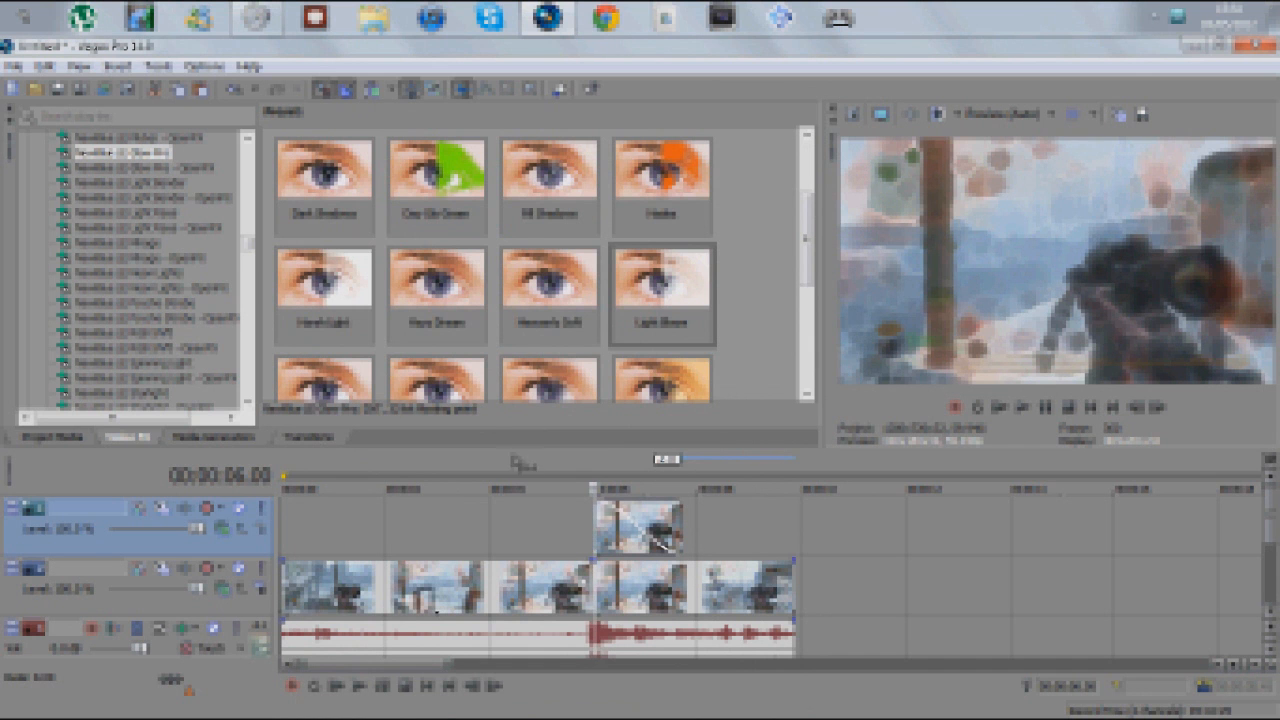
Set the glow Strength to 18.3 in the upper clip's Glow Pro effect
{"action": "right_click", "coordinate": [618, 527]}
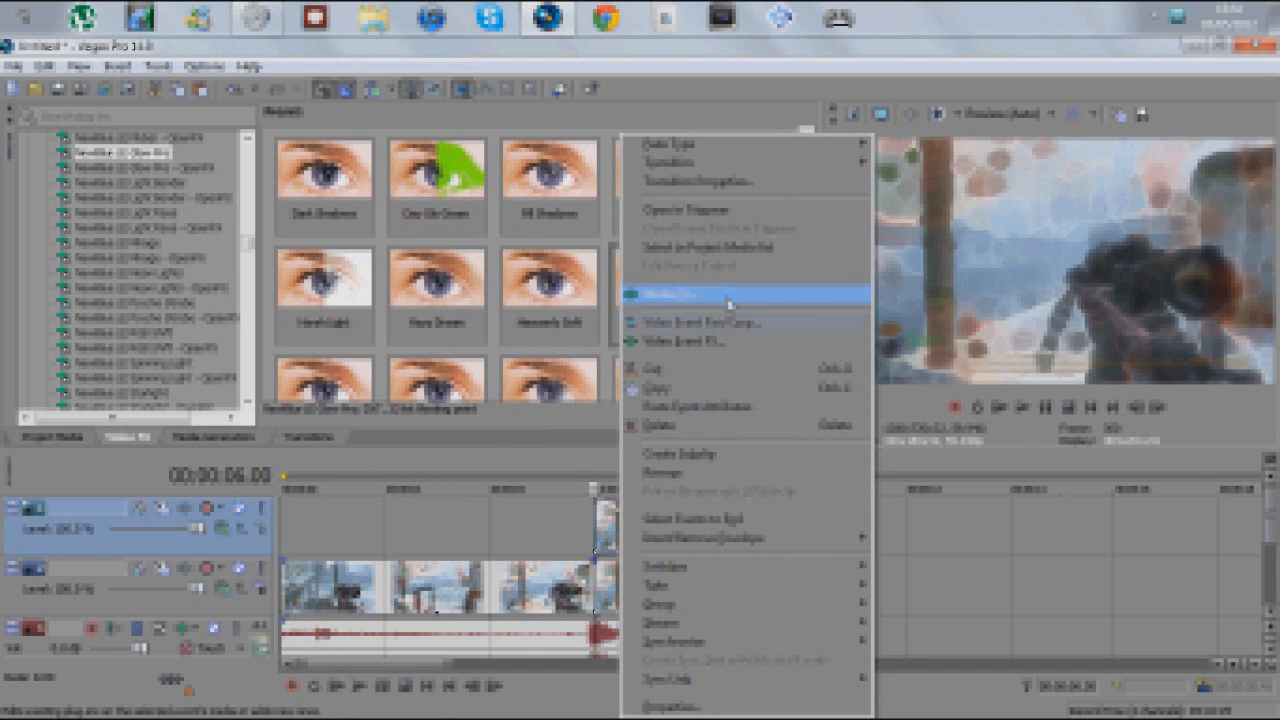
{"action": "left_click", "coordinate": [726, 340]}
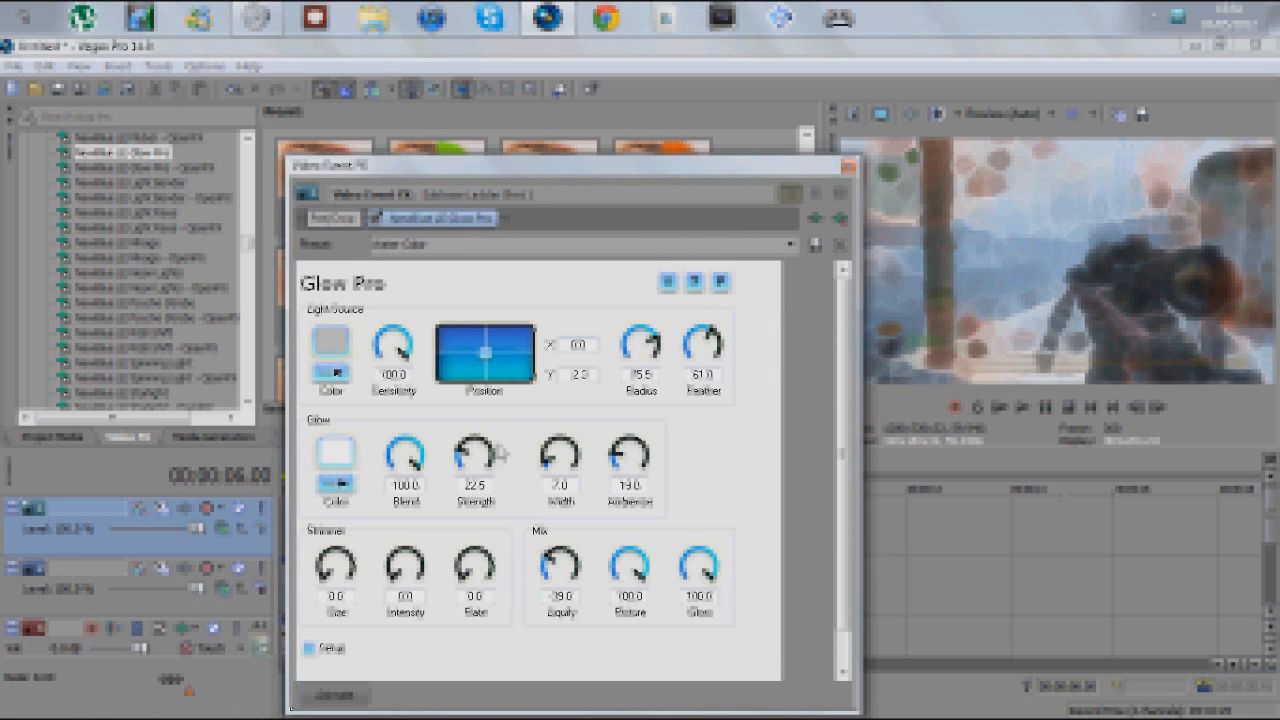
{"action": "mouse_move", "coordinate": [461, 461]}
{"action": "left_mouse_down"}
{"action": "mouse_move", "coordinate": [462, 478]}
{"action": "mouse_move", "coordinate": [463, 459]}
{"action": "left_mouse_up"}
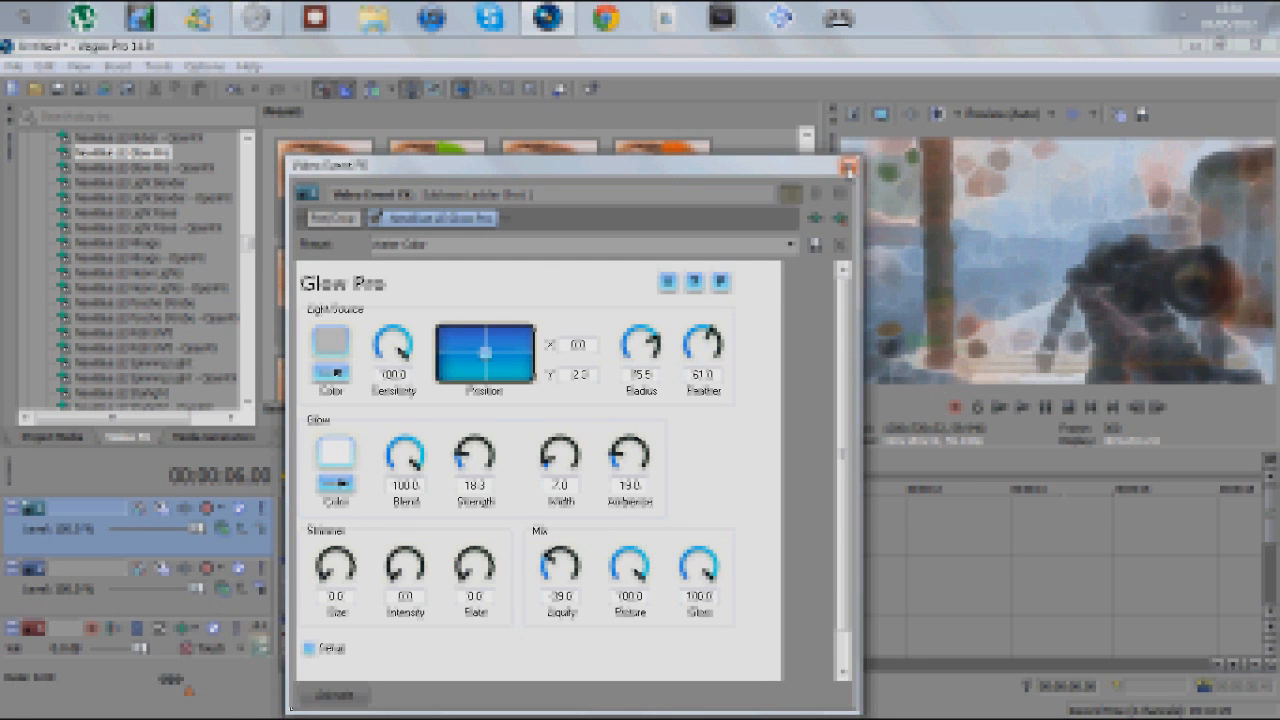
{"action": "left_click", "coordinate": [848, 166]}
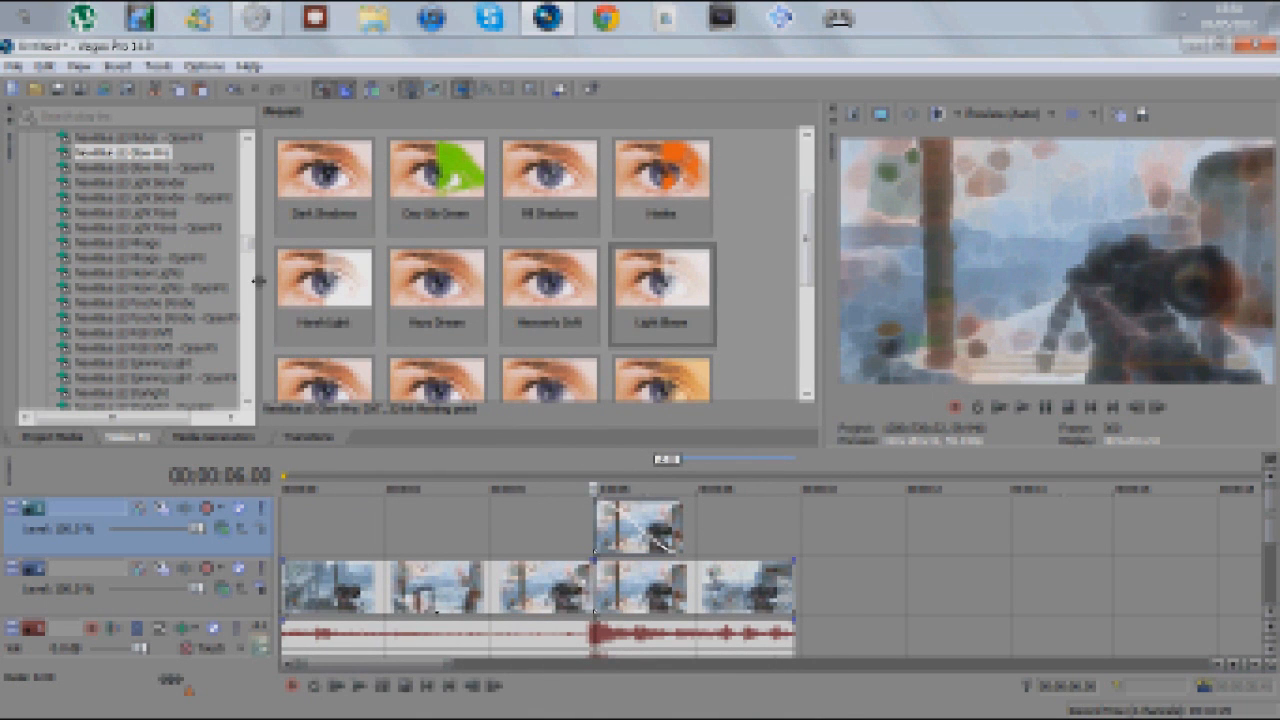
Apply the high-contrast reddish Magic Bullet Looks preset to the upper clip and to the lower-track clip beneath it
{"action": "scroll", "coordinate": [250, 260], "scroll_direction": "up", "scroll_amount": 10}
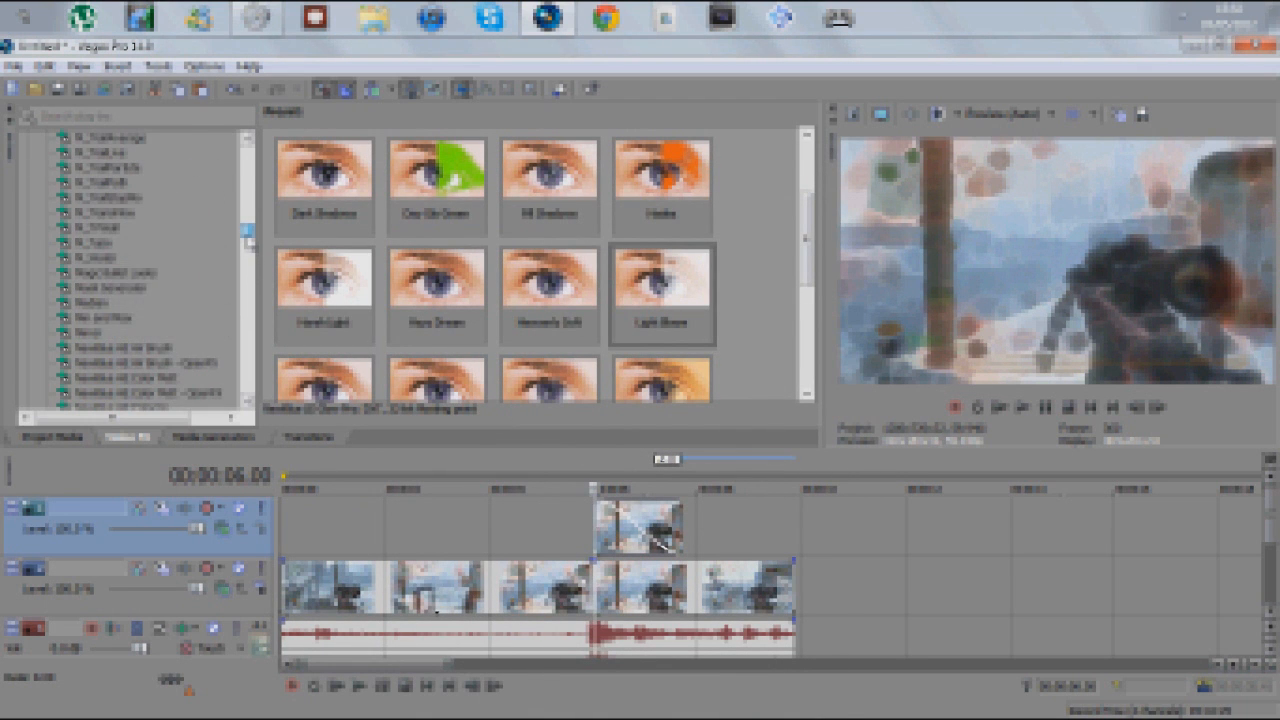
{"action": "left_click", "coordinate": [120, 272]}
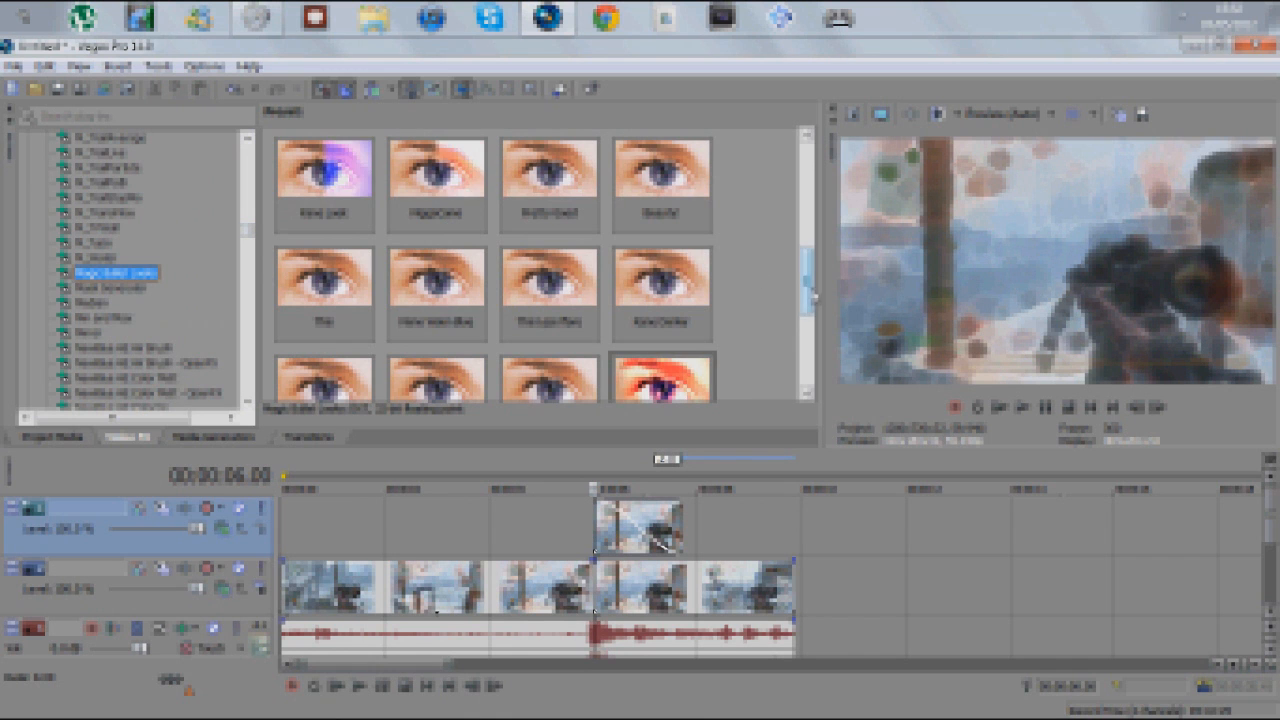
{"action": "scroll", "coordinate": [680, 323], "scroll_direction": "down", "scroll_amount": 3}
{"action": "left_click", "coordinate": [630, 190]}
{"action": "left_click_drag", "start_coordinate": [640, 190], "coordinate": [618, 518]}
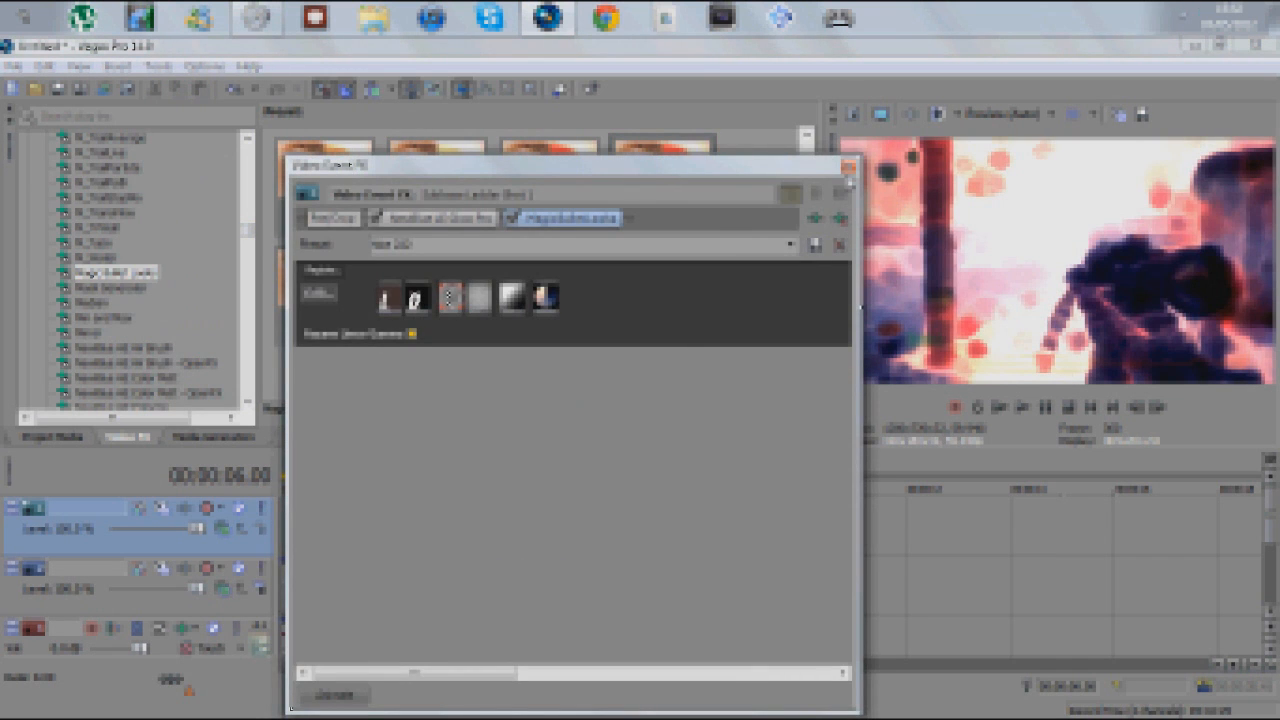
{"action": "left_click", "coordinate": [849, 165]}
{"action": "left_click_drag", "start_coordinate": [631, 576], "coordinate": [636, 579]}
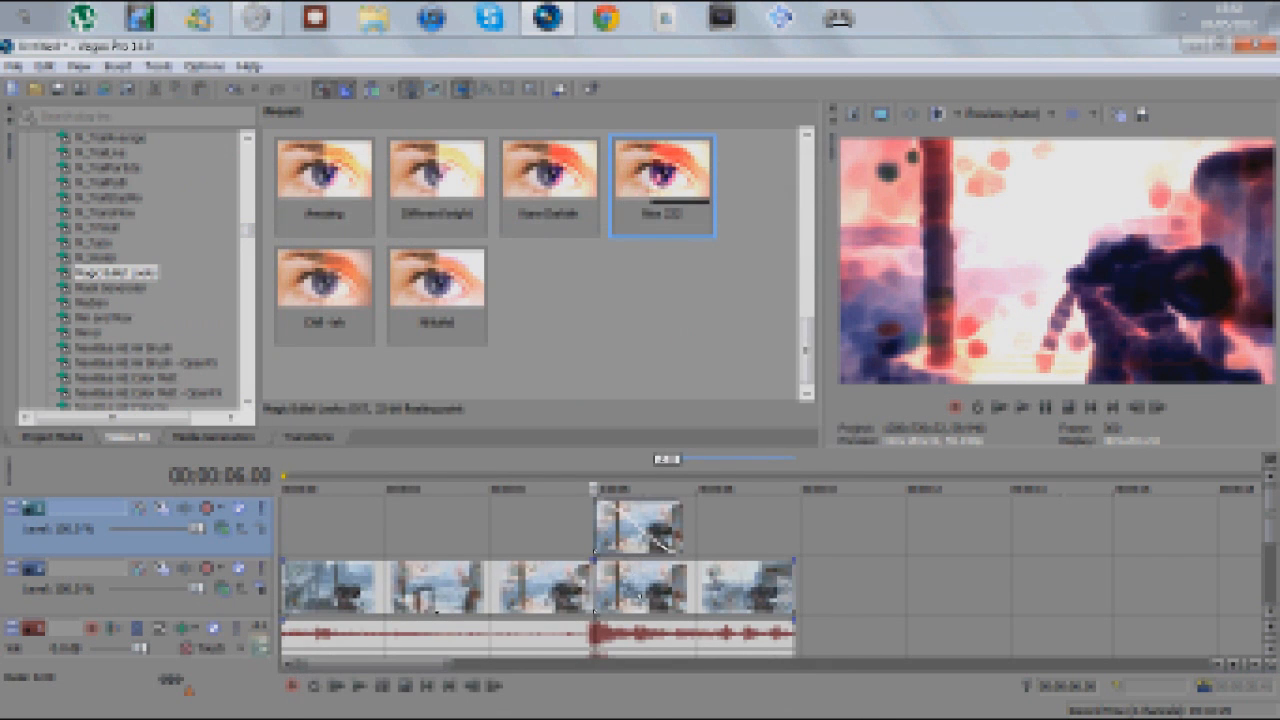
{"action": "left_click", "coordinate": [849, 165]}
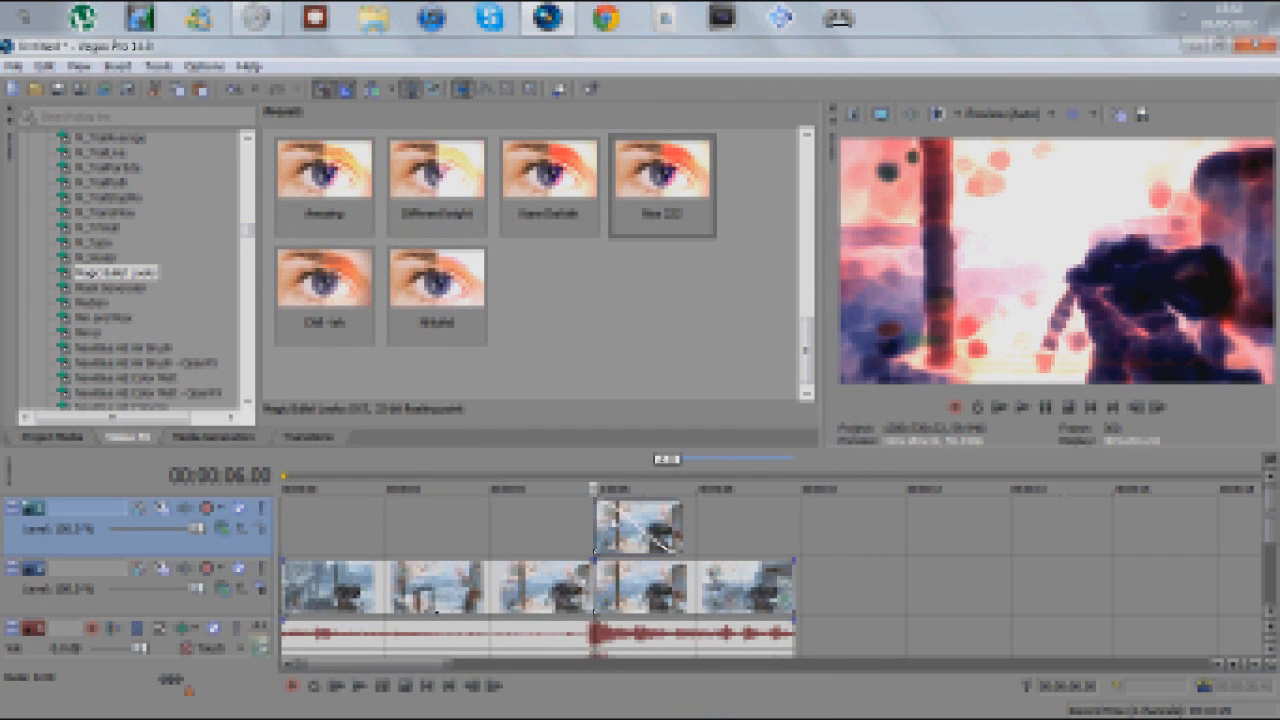
Step frame by frame through the upper clip from its start to check how the effect fades
{"action": "left_click", "coordinate": [597, 518]}
{"action": "key", "text": "Right"}
{"action": "key", "text": "Right"}
{"action": "key", "text": "Right"}
{"action": "key", "text": "Right"}
{"action": "key", "text": "Right"}
{"action": "key", "text": "Right"}
{"action": "key", "text": "Right"}
{"action": "key", "text": "Right"}
{"action": "key", "text": "Right"}
{"action": "key", "text": "Right"}
{"action": "key", "text": "Right"}
{"action": "key", "text": "Right"}
{"action": "key", "text": "Right"}
{"action": "key", "text": "Right"}
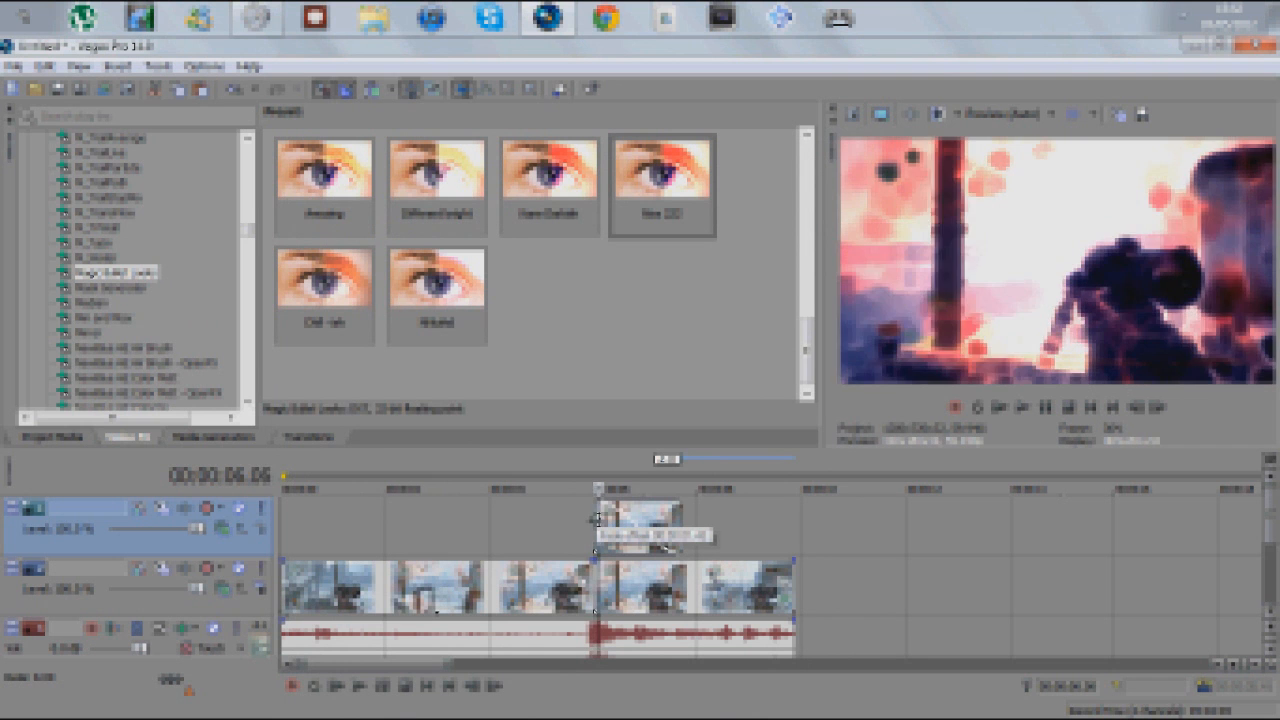
{"action": "key", "text": "Right"}
{"action": "key", "text": "Right"}
{"action": "key", "text": "Right"}
{"action": "key", "text": "Right"}
{"action": "key", "text": "Right"}
{"action": "key", "text": "Right"}
{"action": "key", "text": "Right"}
{"action": "key", "text": "Right"}
{"action": "key", "text": "Right"}
{"action": "key", "text": "Right"}
{"action": "key", "text": "Right"}
{"action": "key", "text": "Right"}
{"action": "key", "text": "Right"}
{"action": "key", "text": "Right"}
{"action": "key", "text": "Right"}
{"action": "key", "text": "Right"}
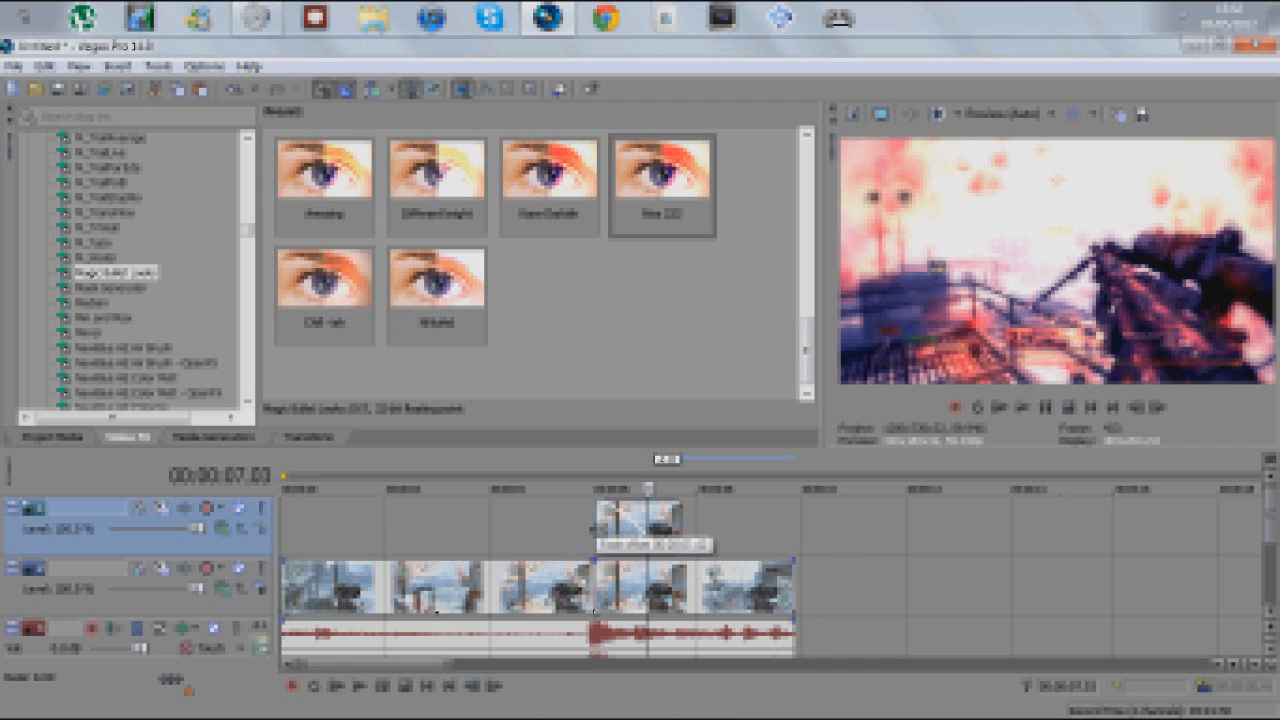
Apply the same reddish Magic Bullet Looks preset to the lower-track clip before the shot and return the playhead to the upper clip's start
{"action": "left_click_drag", "start_coordinate": [640, 180], "coordinate": [458, 586]}
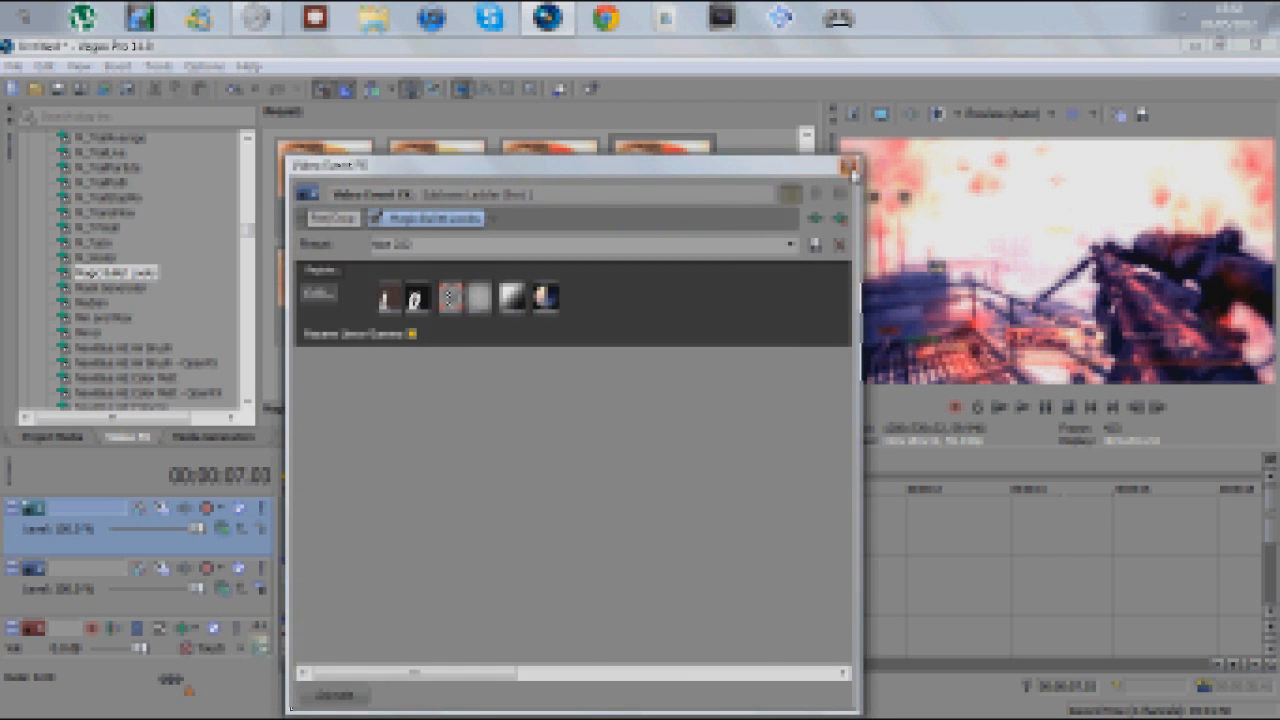
{"action": "left_click", "coordinate": [848, 168]}
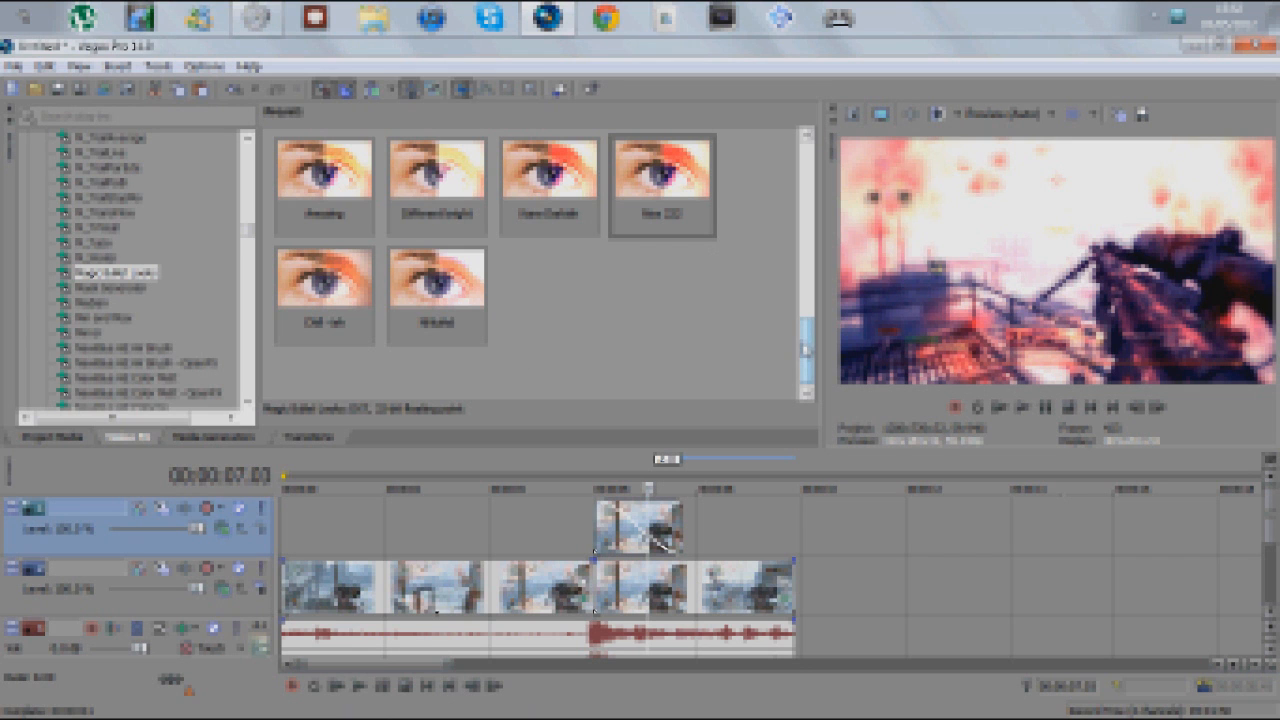
{"action": "left_click_drag", "start_coordinate": [807, 348], "coordinate": [703, 158]}
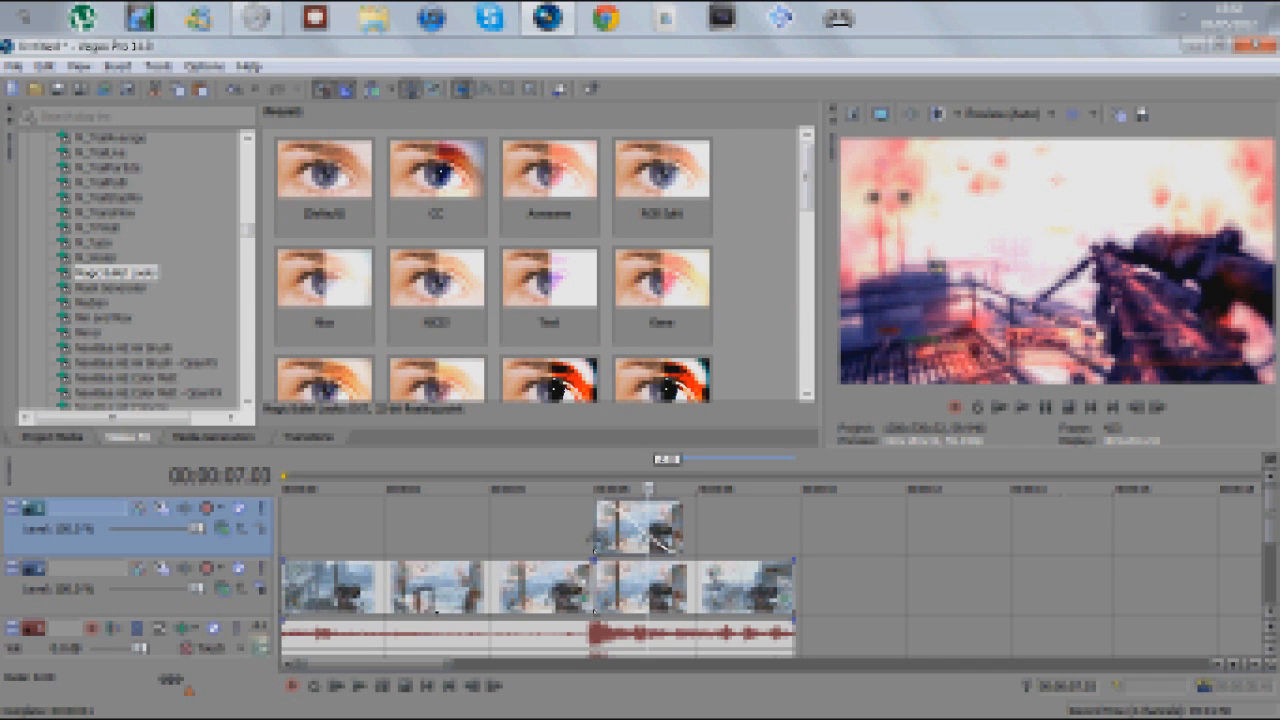
{"action": "left_click", "coordinate": [596, 540]}
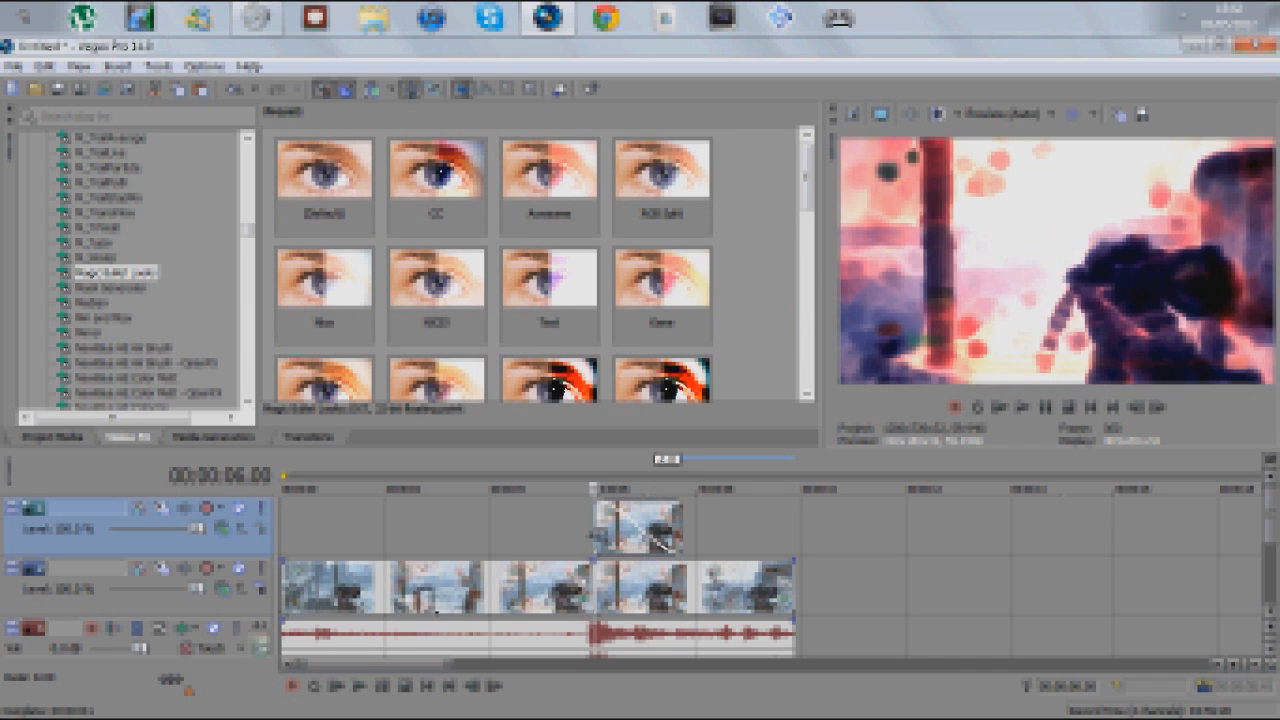